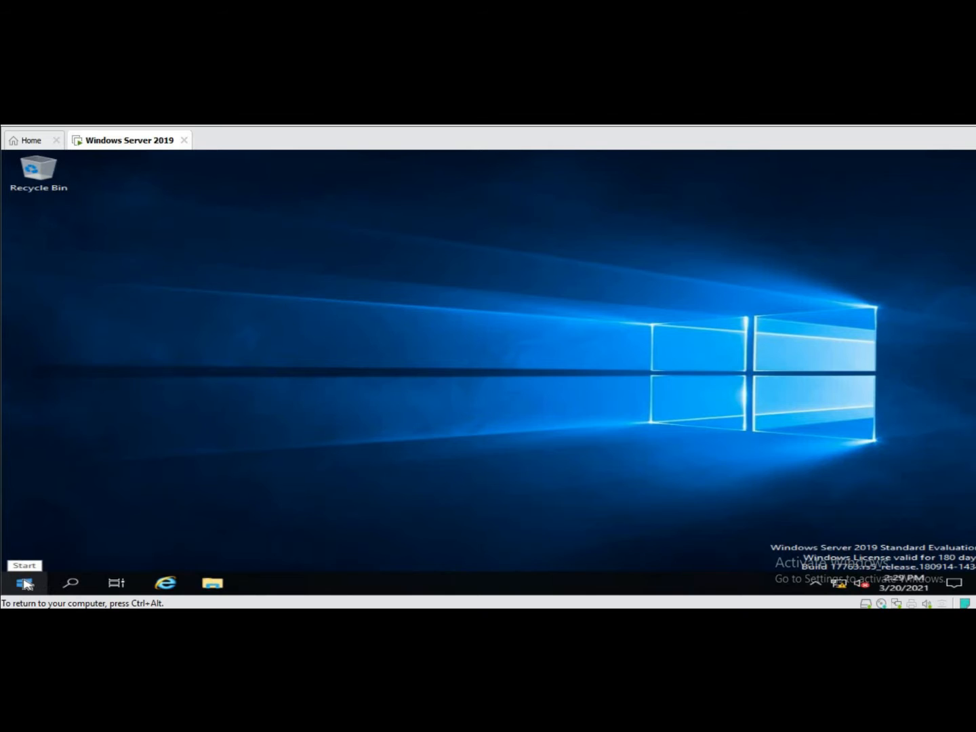
Step: Open Server Manager on the Windows Server 2019 machine
{"action": "left_click", "coordinate": [26, 584]}
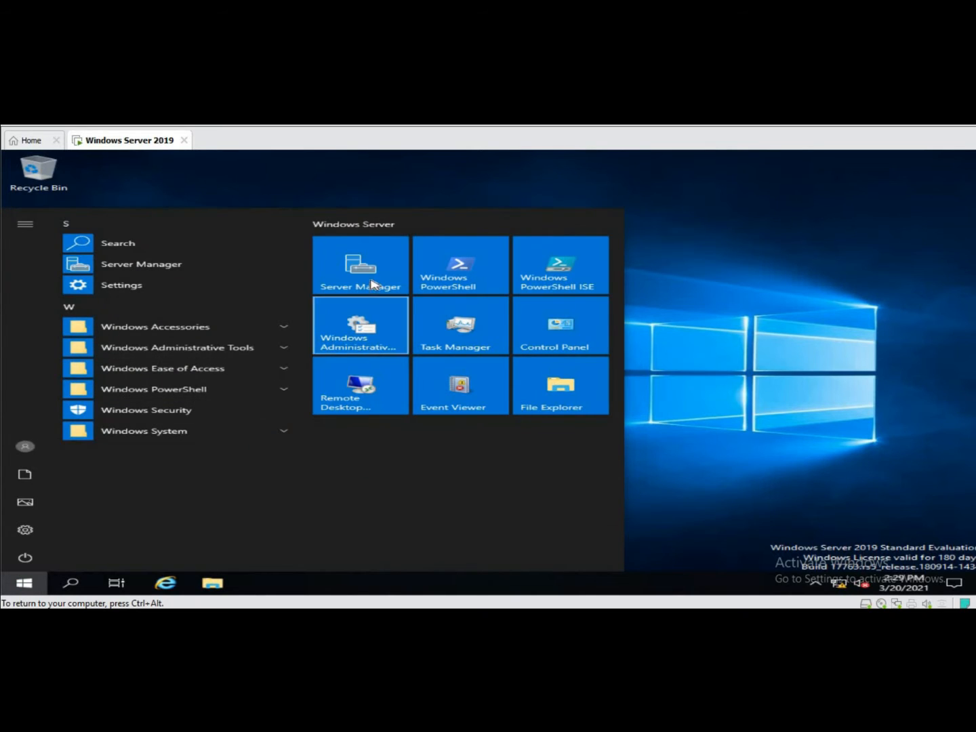
{"action": "left_click", "coordinate": [365, 271]}
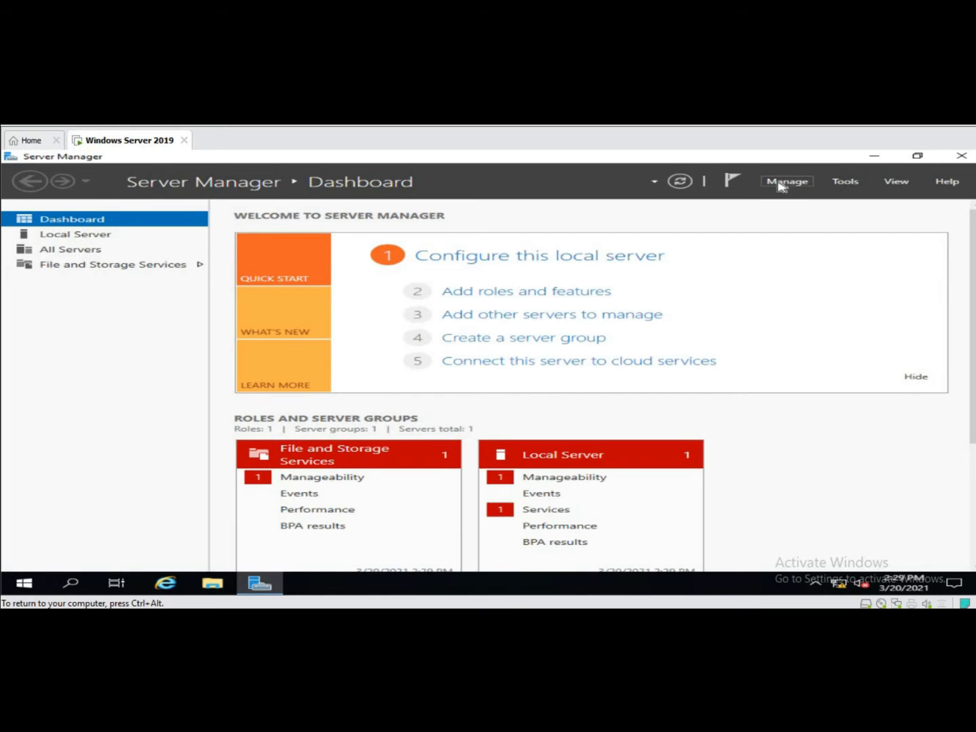
{"action": "left_click", "coordinate": [798, 188]}
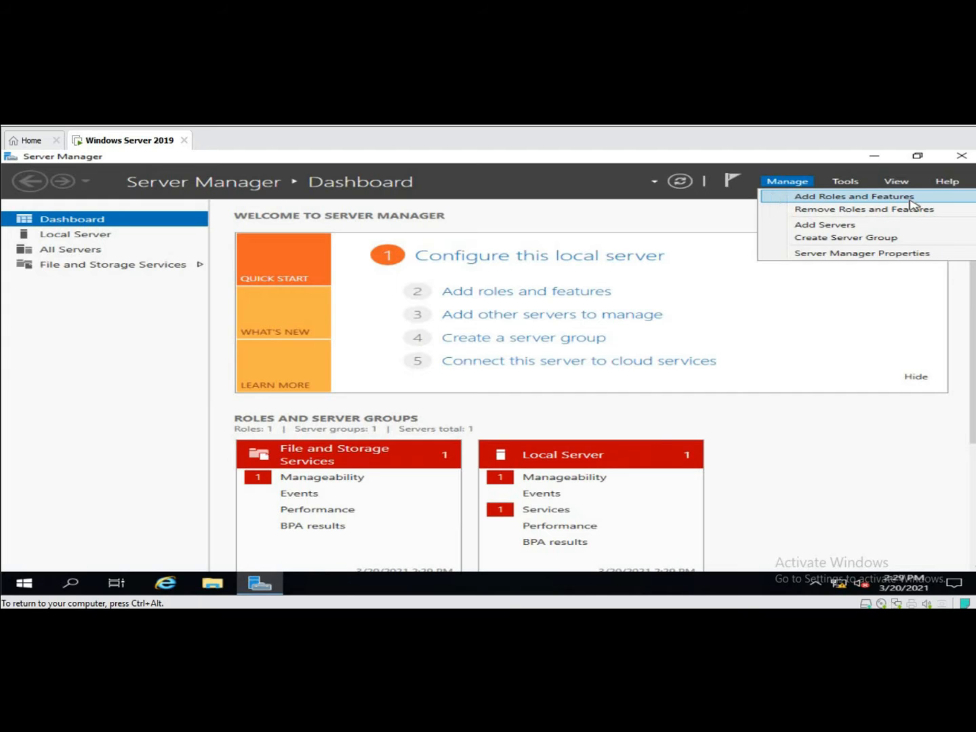
{"action": "left_click", "coordinate": [856, 199]}
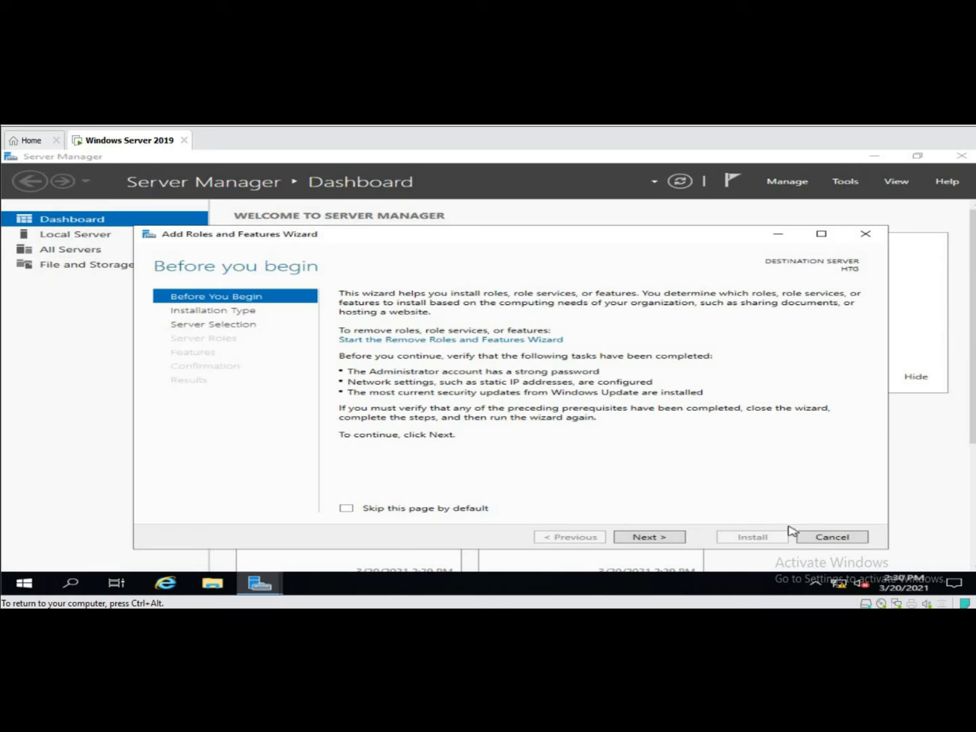
{"action": "left_click", "coordinate": [827, 538]}
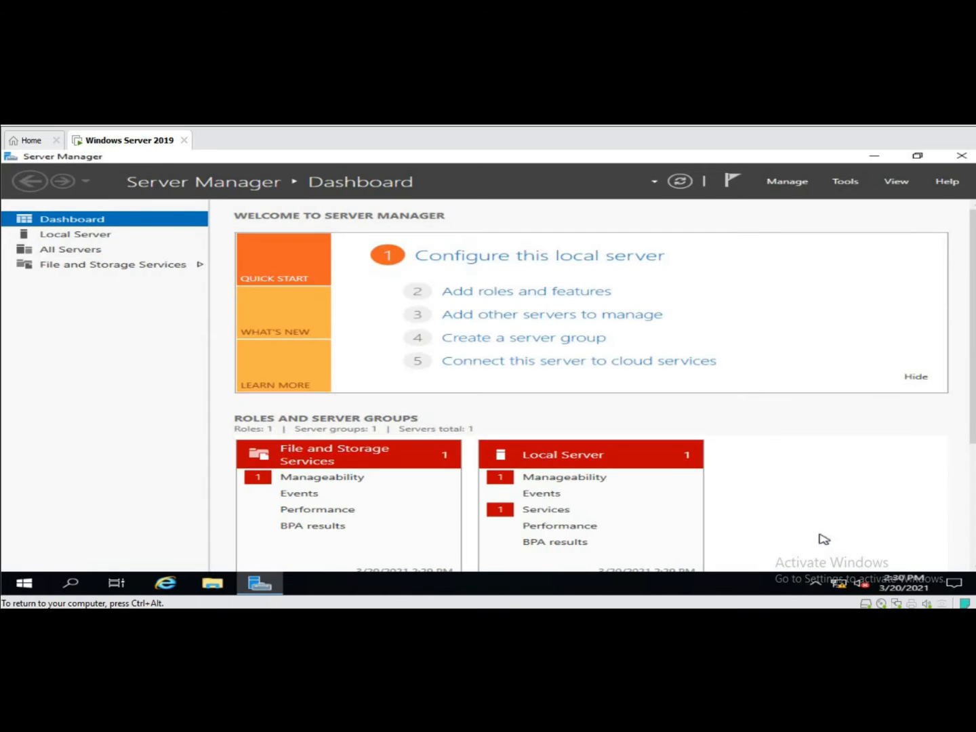
Step: Open the TCP/IPv4 properties of the local server's Ethernet0 adapter
{"action": "left_click", "coordinate": [61, 235]}
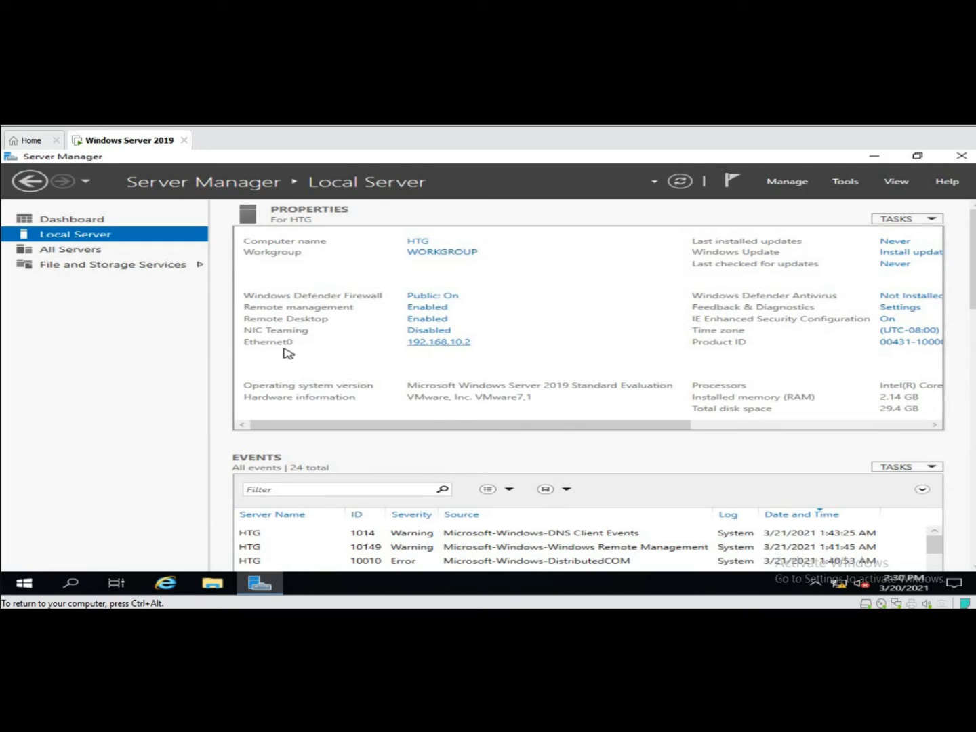
{"action": "left_click", "coordinate": [434, 345]}
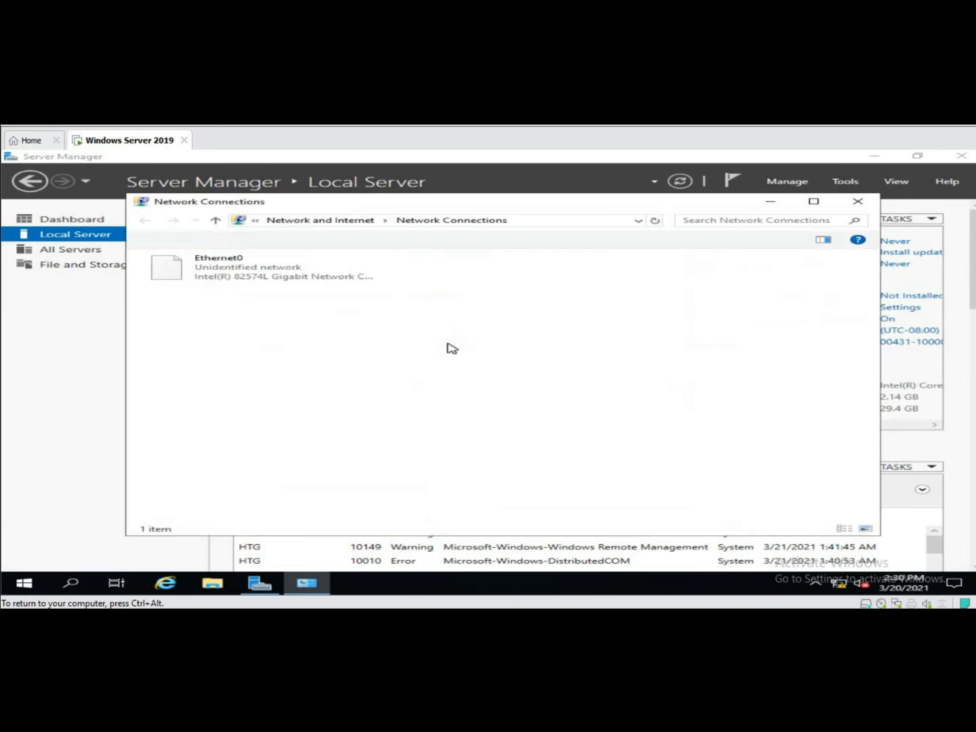
{"action": "right_click", "coordinate": [200, 267]}
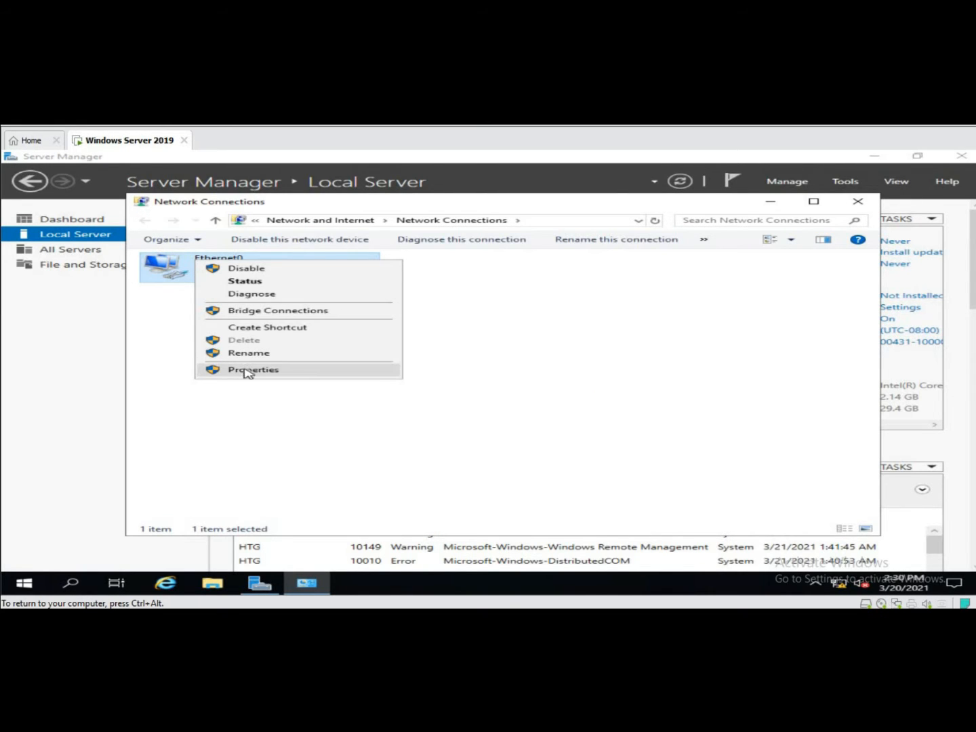
{"action": "left_click", "coordinate": [248, 370]}
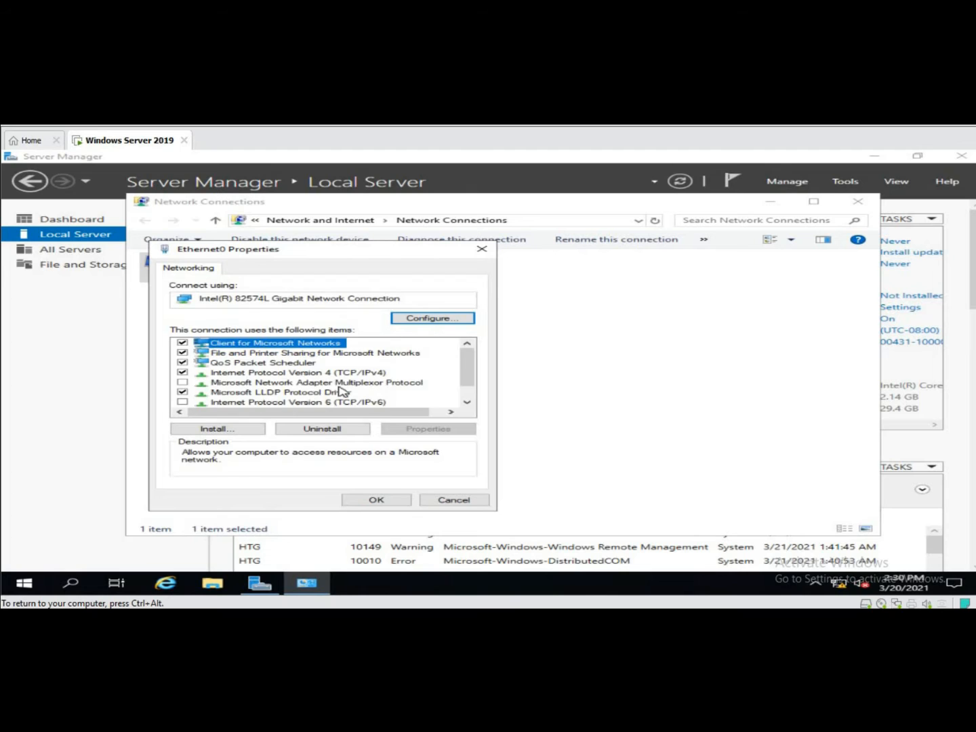
{"action": "double_click", "coordinate": [322, 374]}
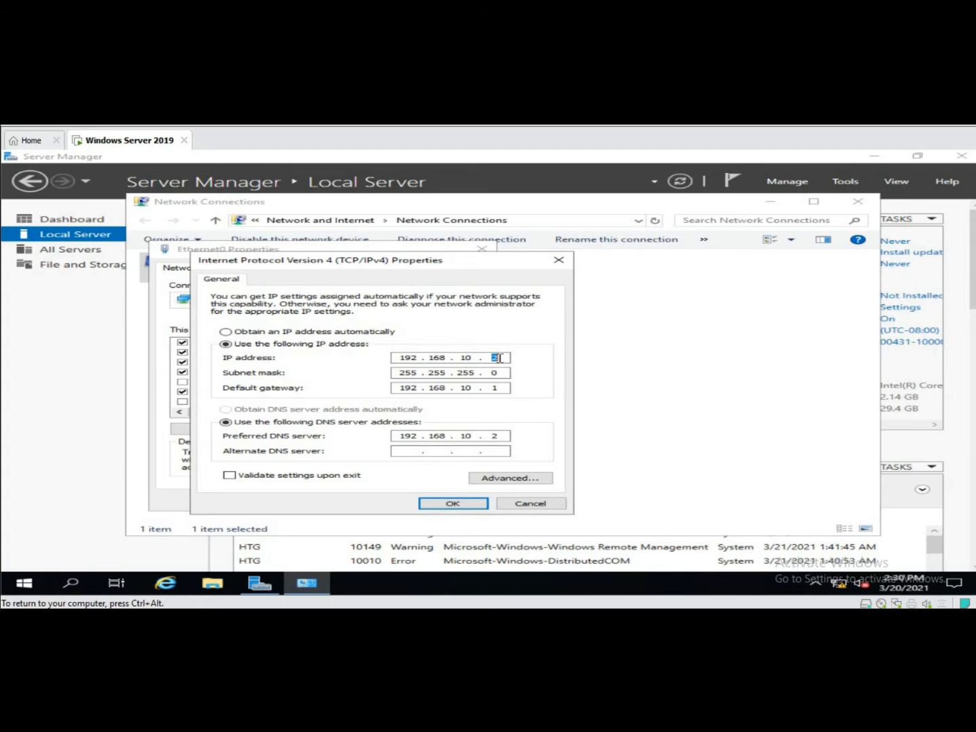
Step: Check the adapter's static IP address and preferred DNS server, and close the network settings
{"action": "left_click", "coordinate": [396, 435]}
{"action": "left_click", "coordinate": [413, 436]}
{"action": "left_click", "coordinate": [397, 357]}
{"action": "double_click", "coordinate": [502, 358]}
{"action": "double_click", "coordinate": [397, 437]}
{"action": "left_click", "coordinate": [479, 504]}
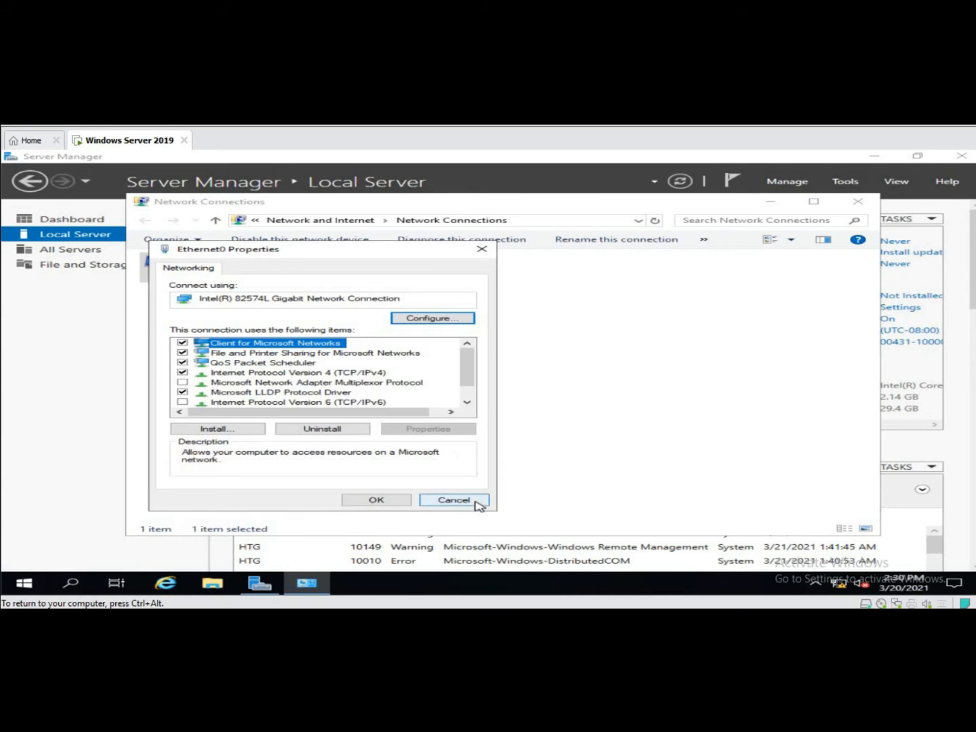
{"action": "left_click", "coordinate": [388, 500]}
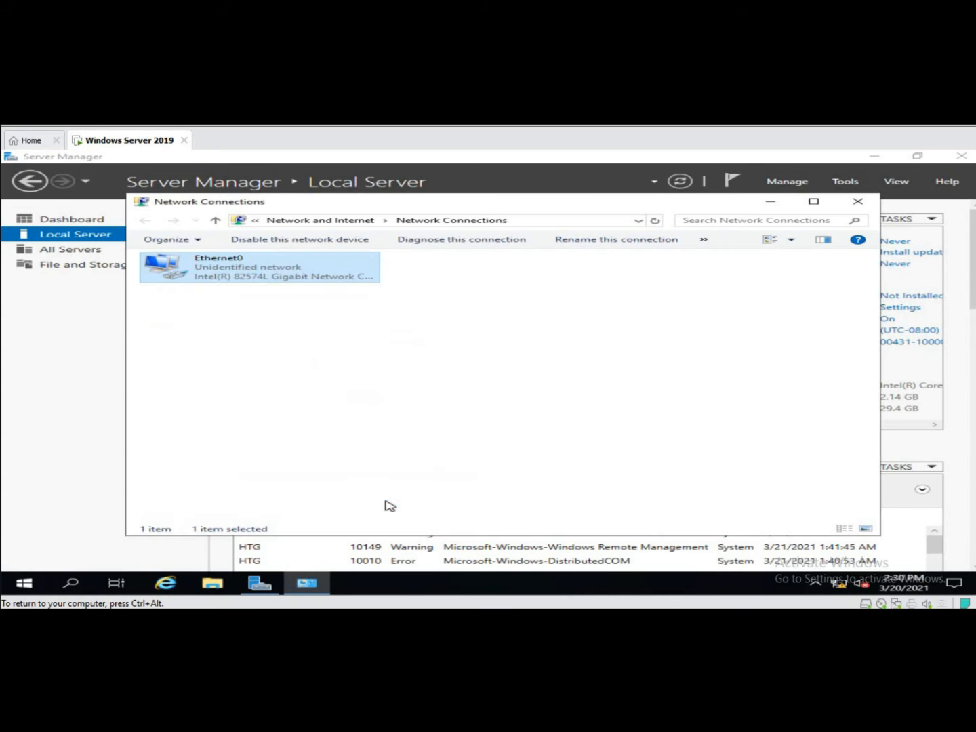
{"action": "left_click", "coordinate": [858, 210]}
Step: Start adding roles and features with a role-based or feature-based installation on server HTG from the server pool
{"action": "left_click", "coordinate": [786, 181]}
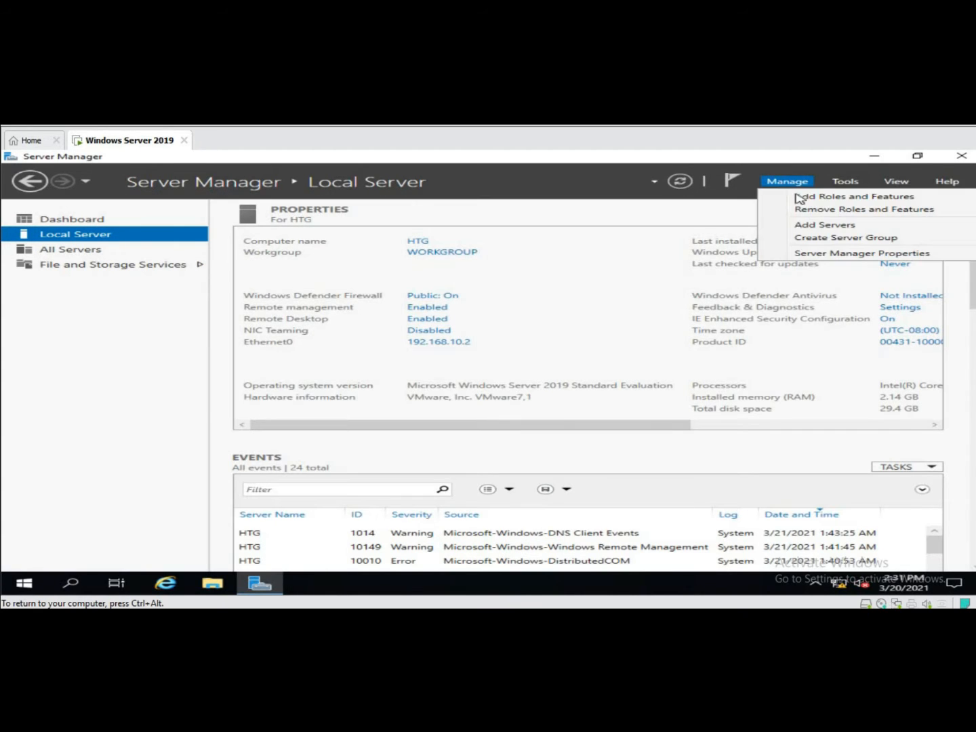
{"action": "left_click", "coordinate": [849, 198]}
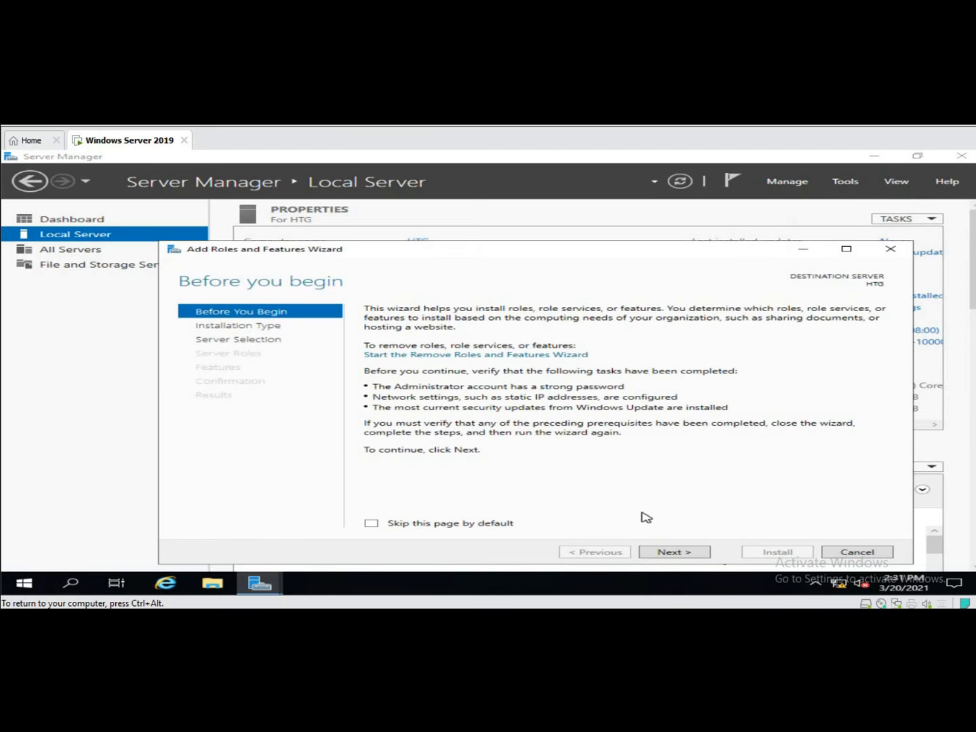
{"action": "left_click", "coordinate": [680, 558]}
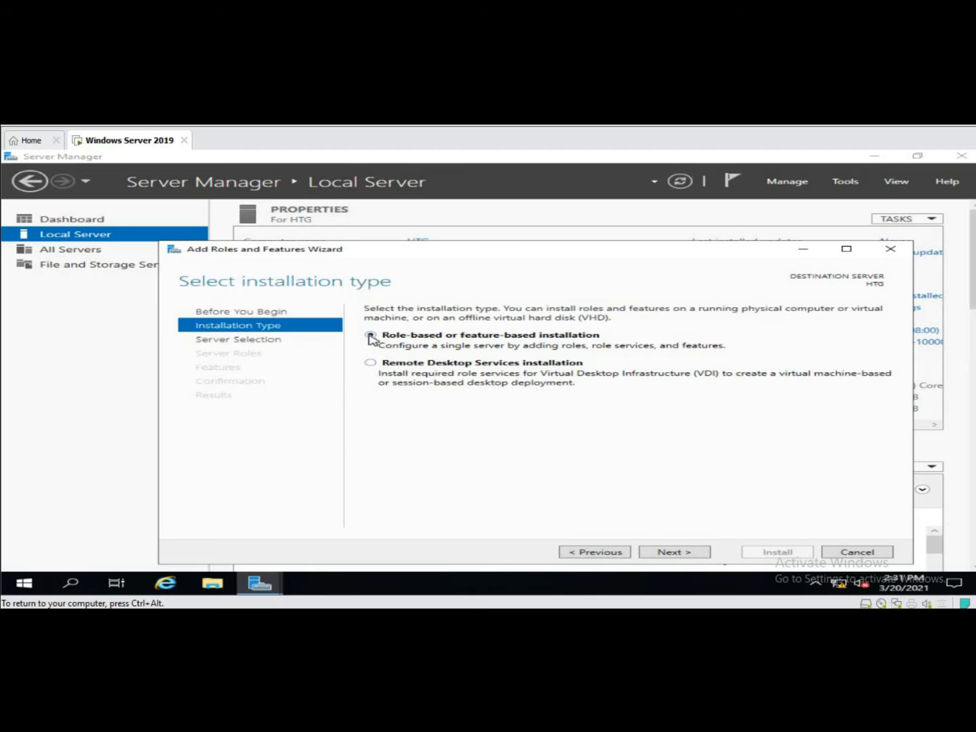
{"action": "left_click", "coordinate": [698, 554]}
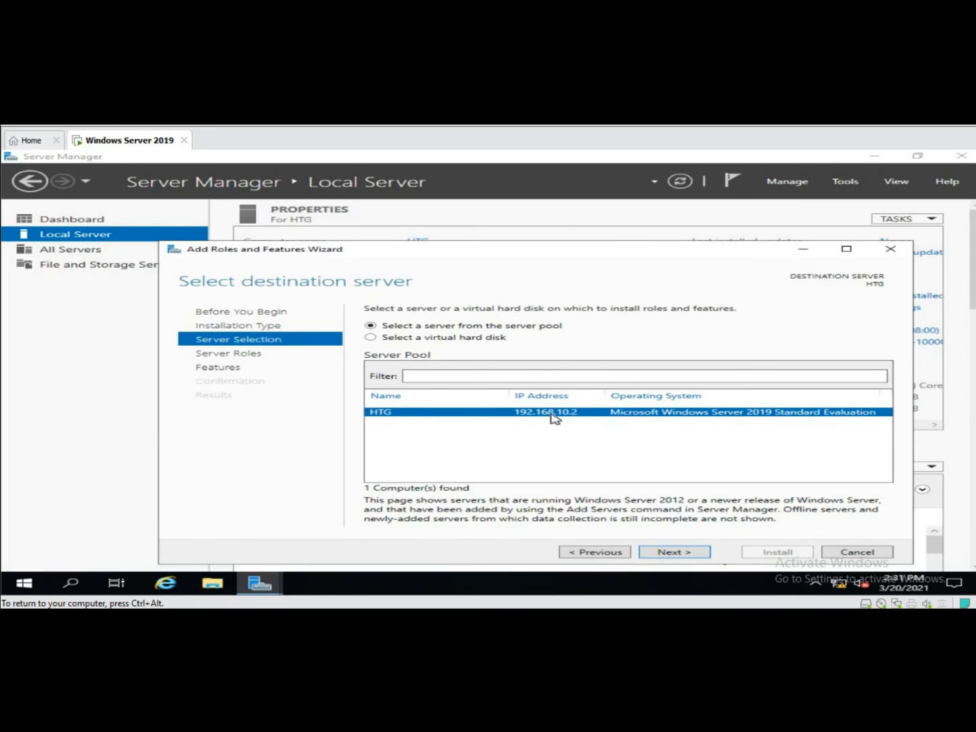
{"action": "left_click", "coordinate": [702, 560]}
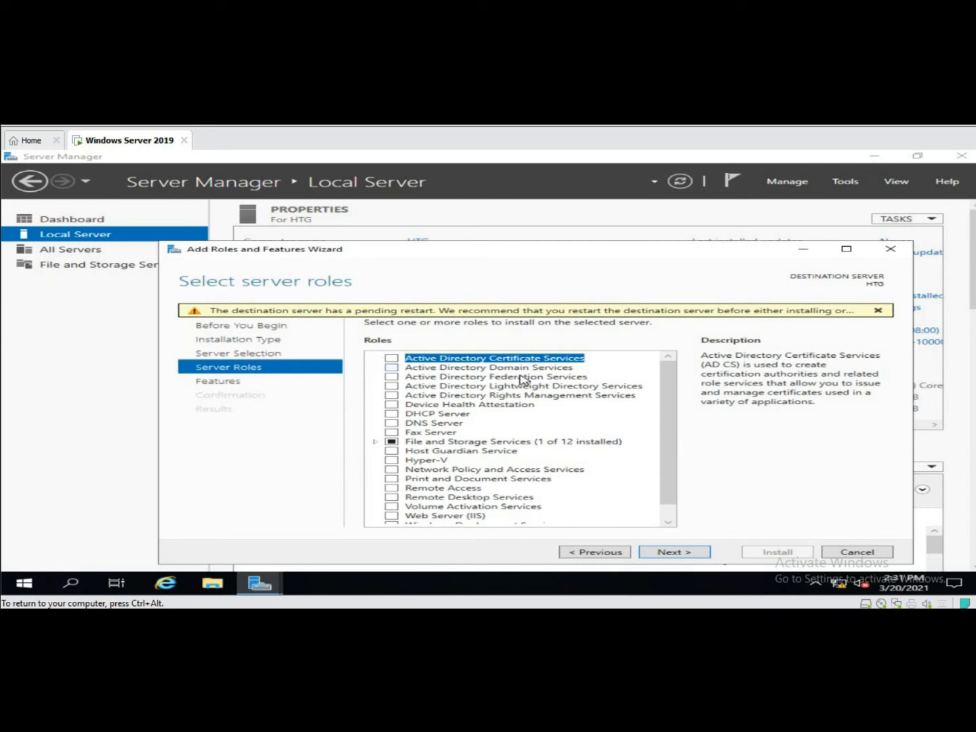
Step: Select the Active Directory Domain Services role and add its required features, including the management tools
{"action": "left_click", "coordinate": [410, 368]}
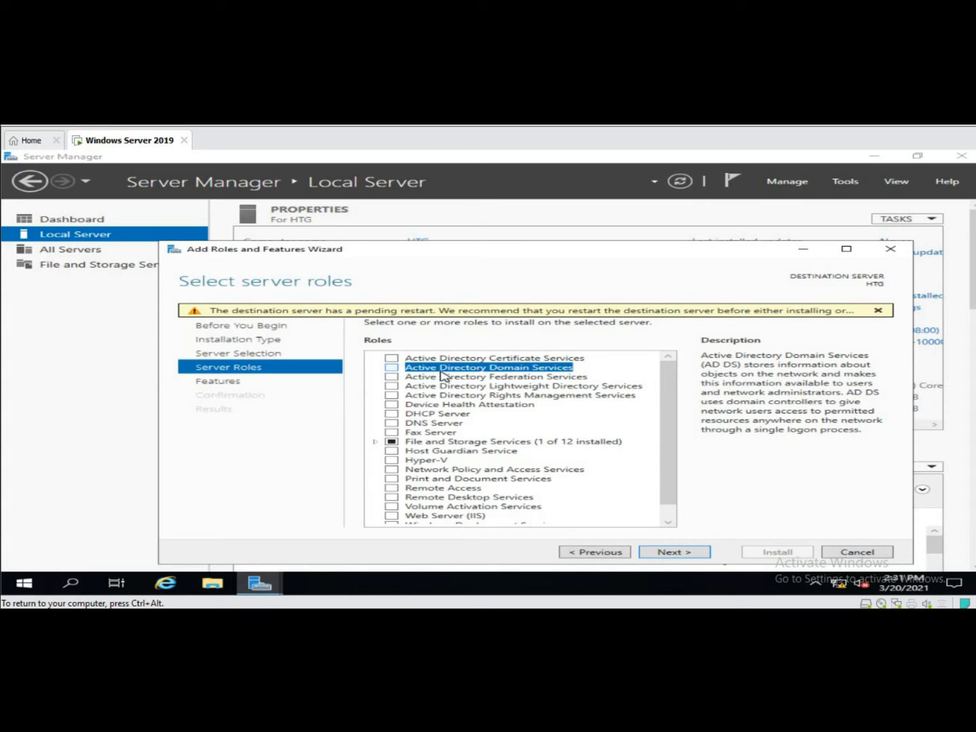
{"action": "left_click", "coordinate": [391, 368]}
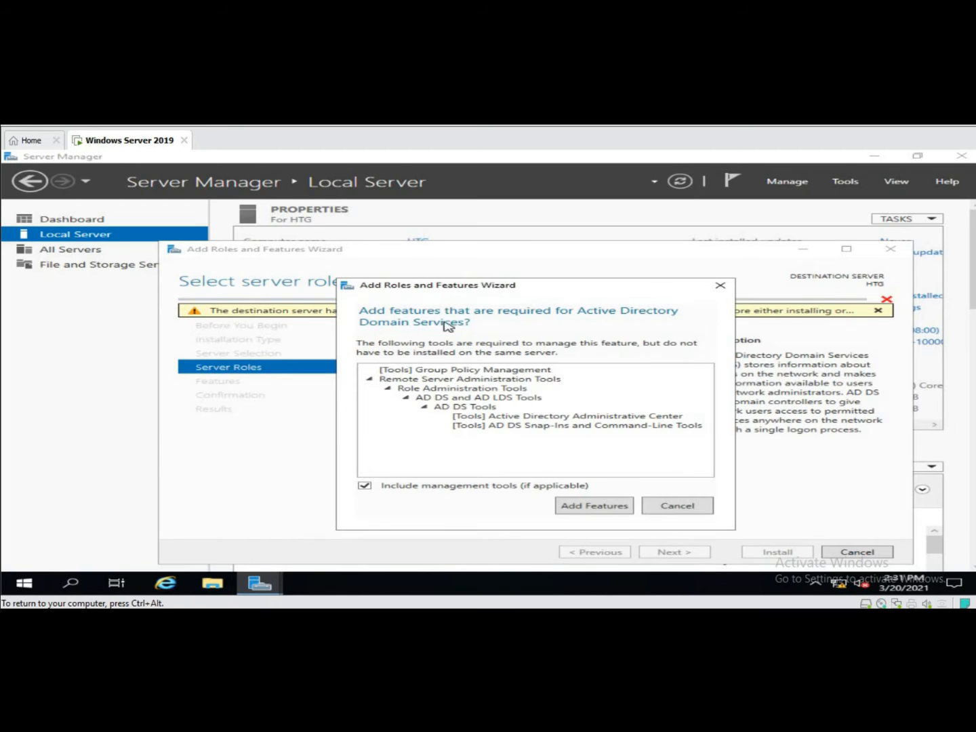
{"action": "left_click", "coordinate": [581, 509]}
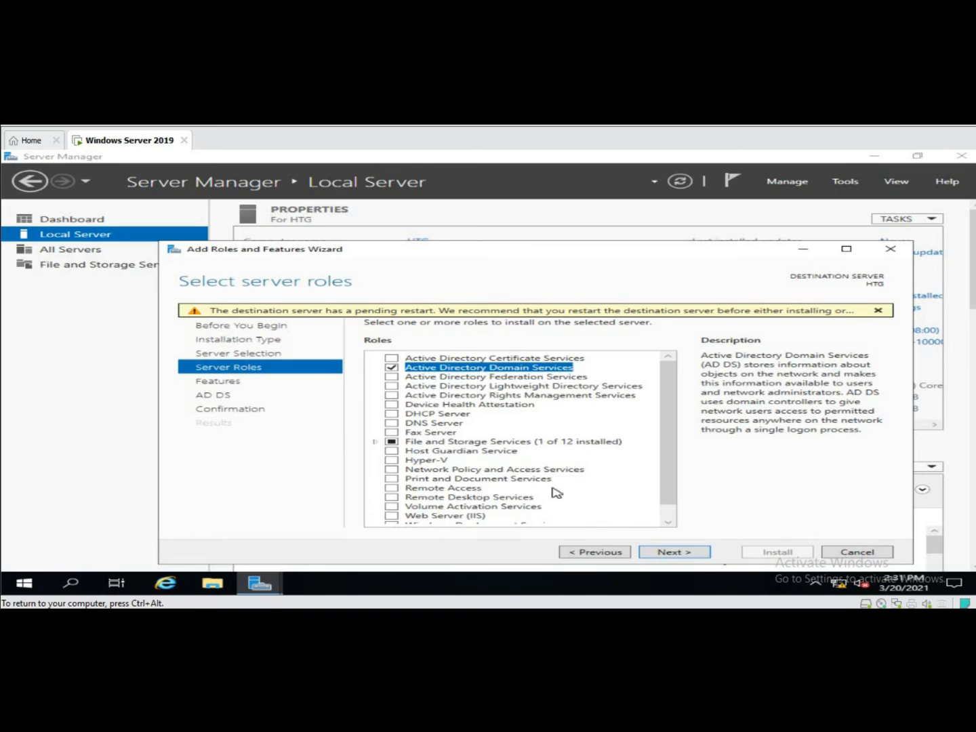
{"action": "left_click", "coordinate": [677, 554]}
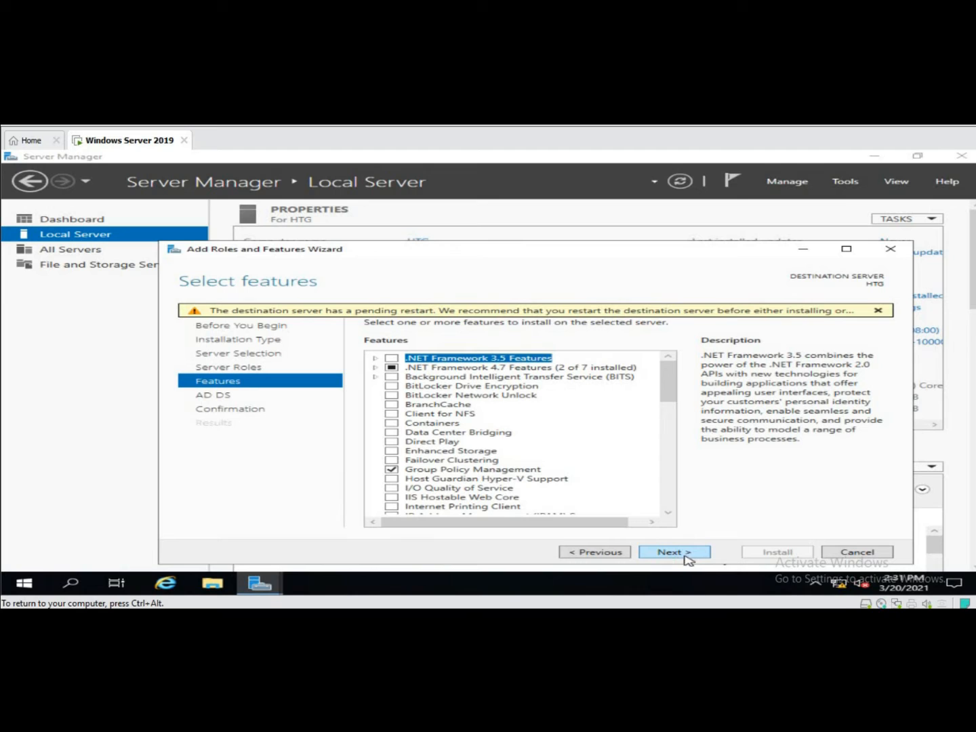
Step: Accept the preselected features, install Active Directory Domain Services without automatic restart, and close the wizard
{"action": "left_click", "coordinate": [671, 558]}
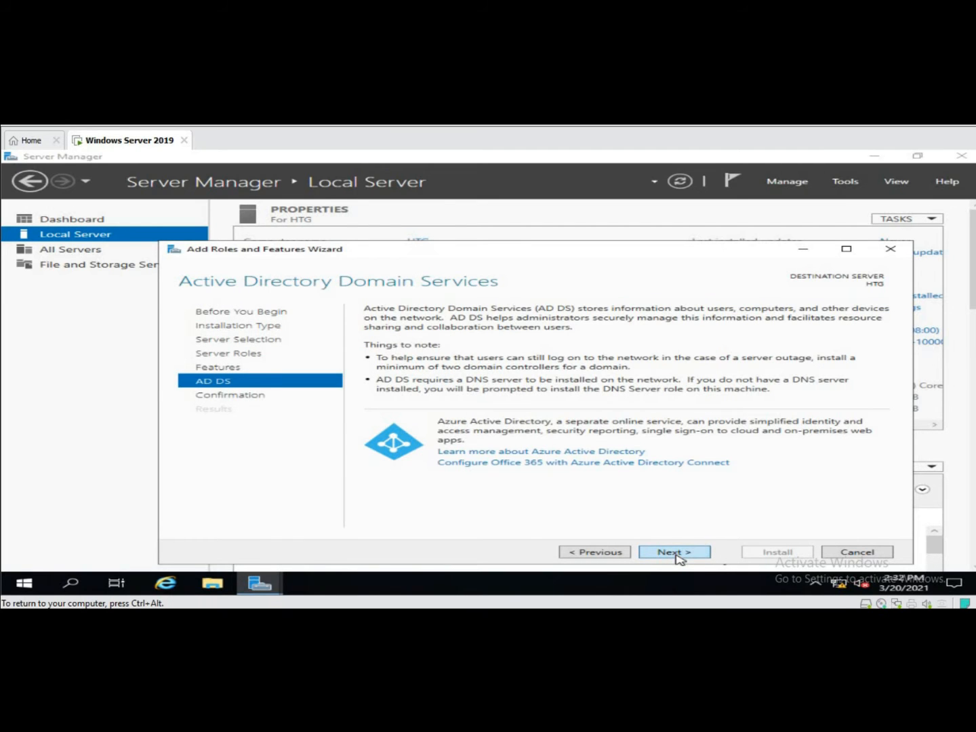
{"action": "left_click", "coordinate": [675, 553]}
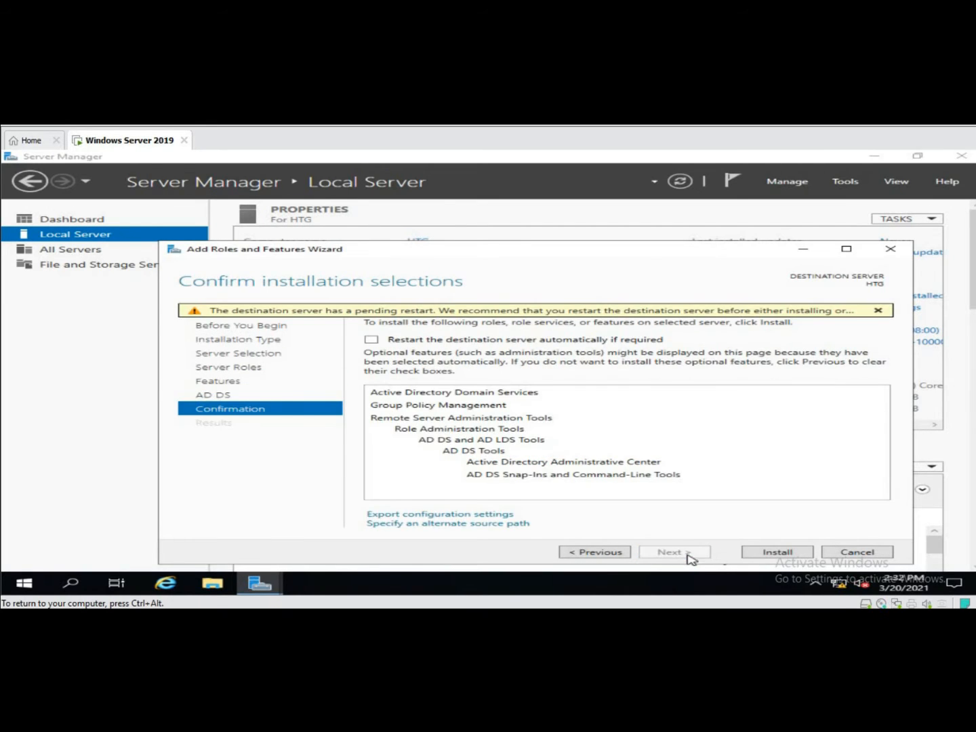
{"action": "left_click", "coordinate": [770, 554]}
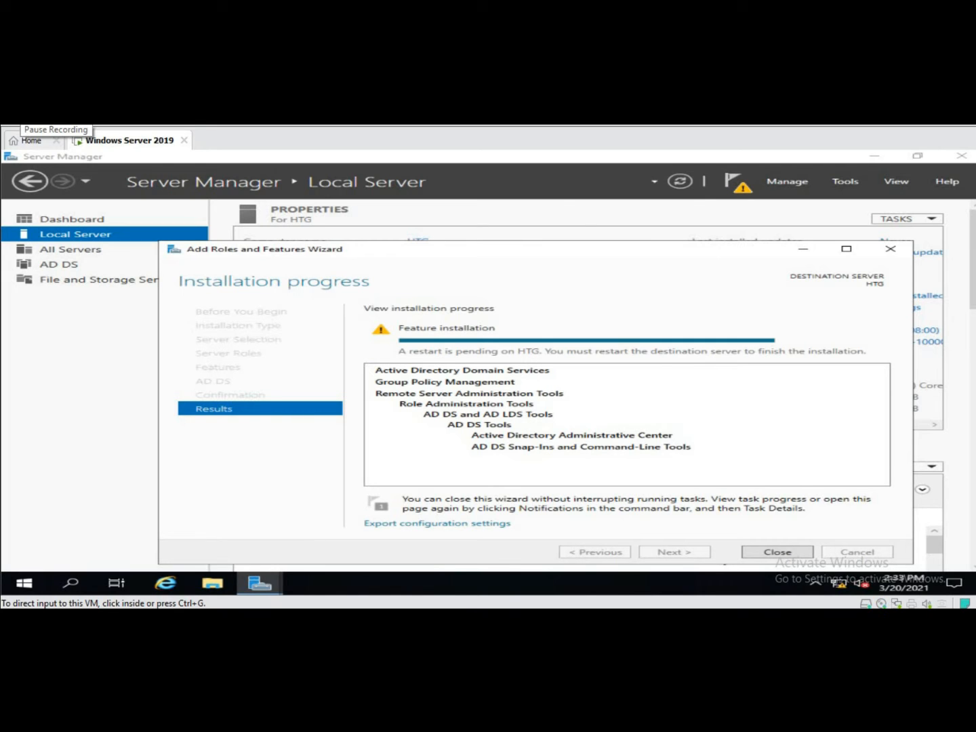
{"action": "left_click", "coordinate": [777, 558]}
{"action": "left_click", "coordinate": [776, 553]}
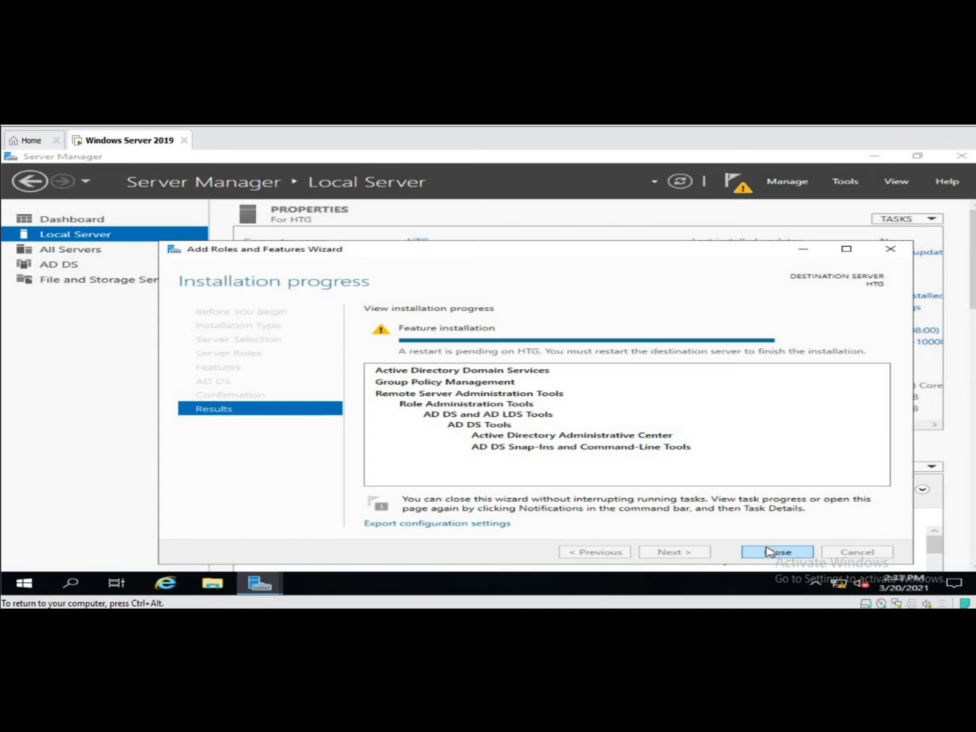
Step: Review the feature installation and post-deployment configuration notifications, and close Server Manager
{"action": "left_click", "coordinate": [747, 192]}
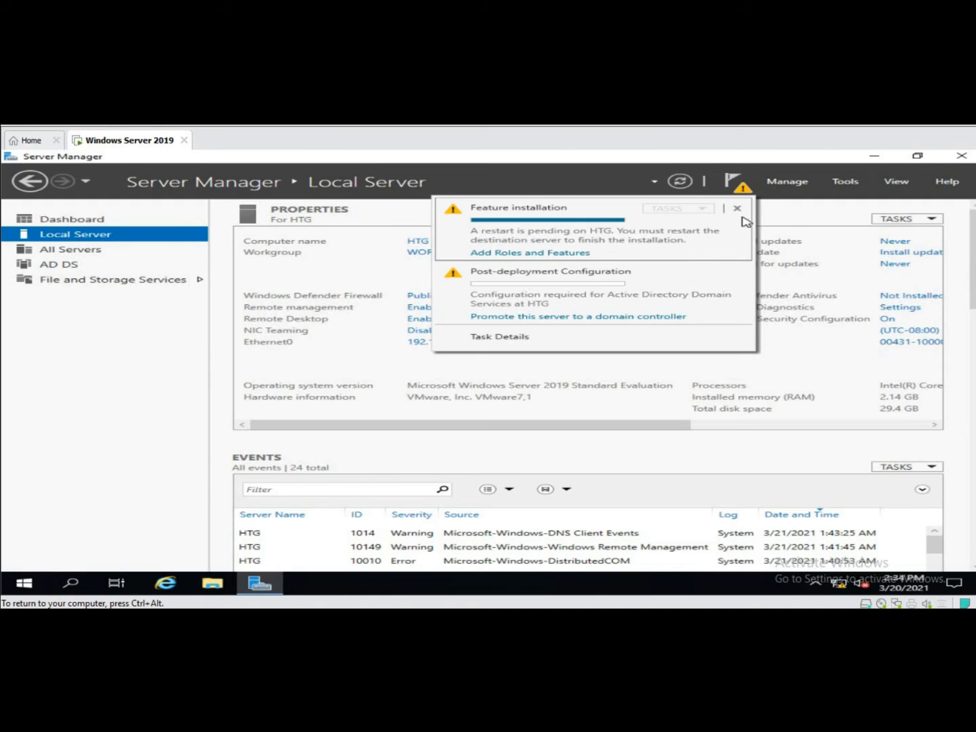
{"action": "left_click", "coordinate": [786, 217]}
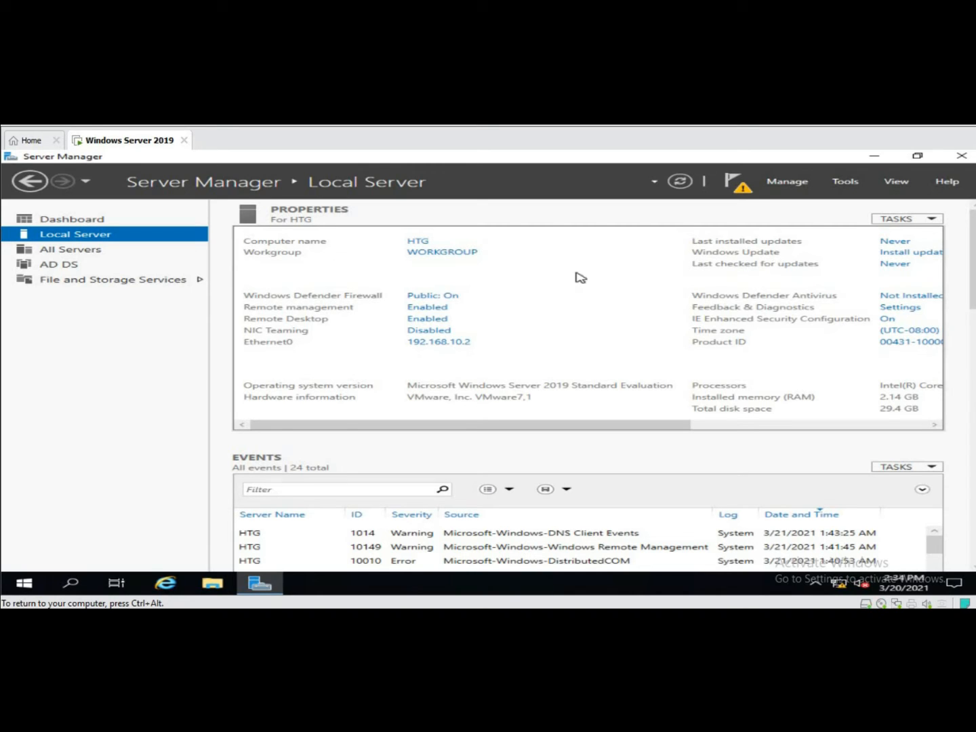
{"action": "left_click", "coordinate": [734, 181]}
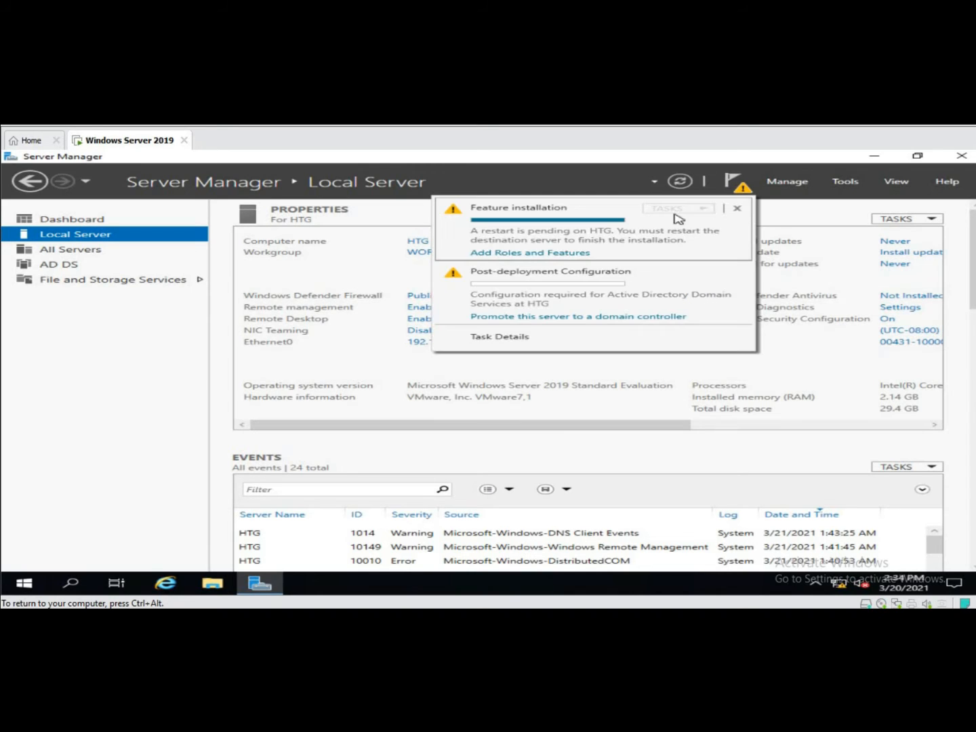
{"action": "left_click", "coordinate": [737, 209]}
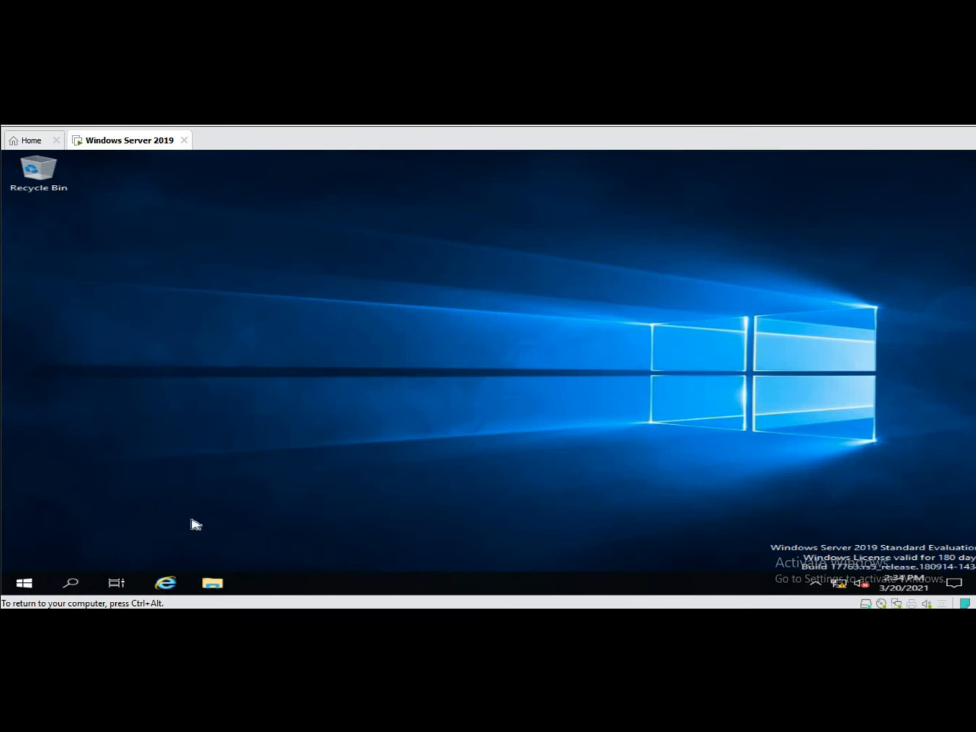
Step: Restart the server with the reason Other (Unplanned)
{"action": "right_click", "coordinate": [26, 583]}
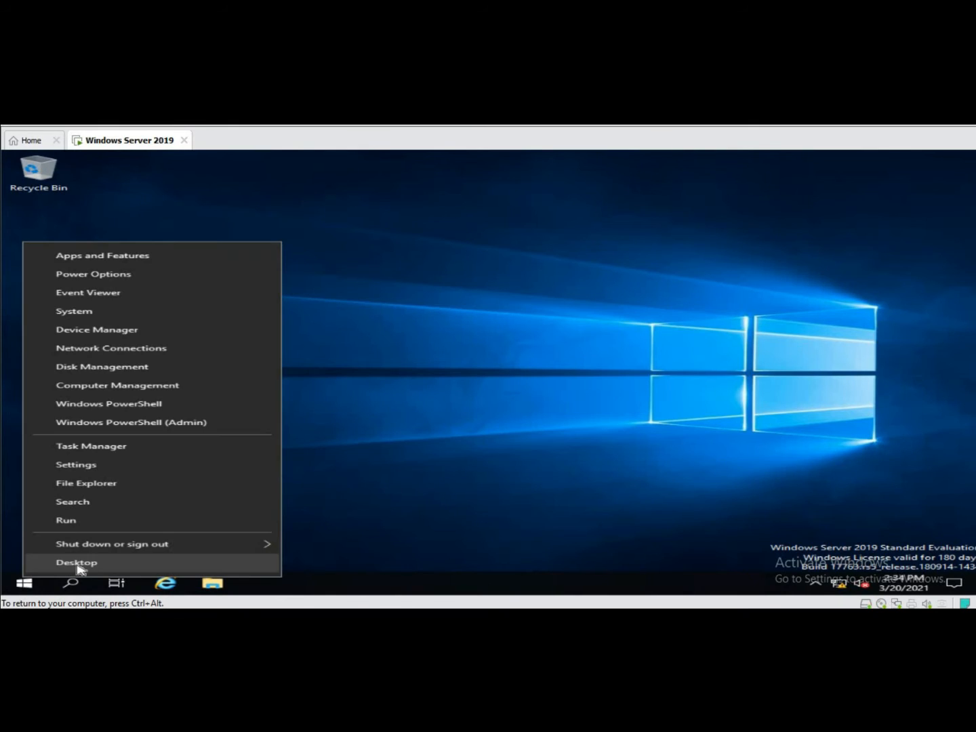
{"action": "mouse_move", "coordinate": [110, 551]}
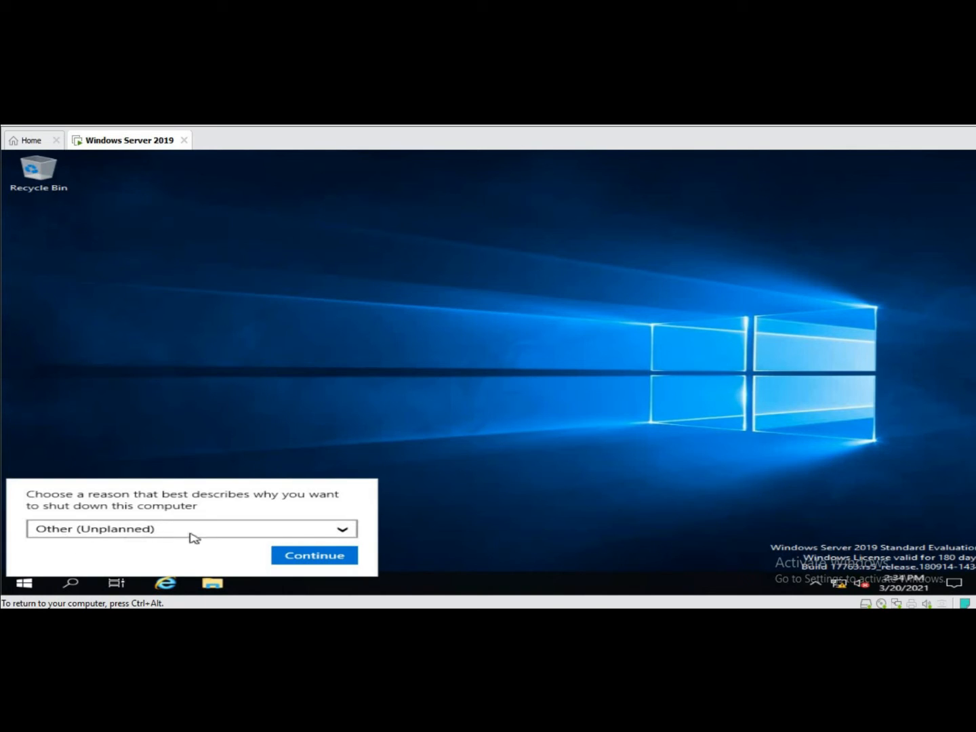
{"action": "left_click", "coordinate": [314, 557]}
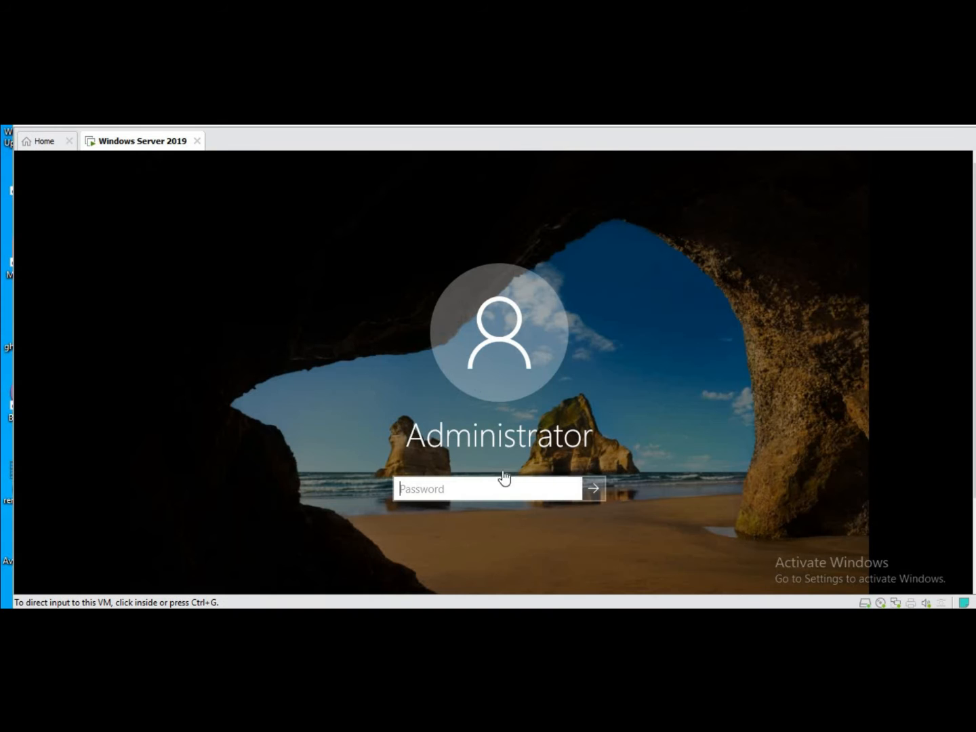
Step: Sign in to the restarted server as Administrator by entering the account password
{"action": "left_click", "coordinate": [503, 487]}
{"action": "type", "text": "•••••••"}
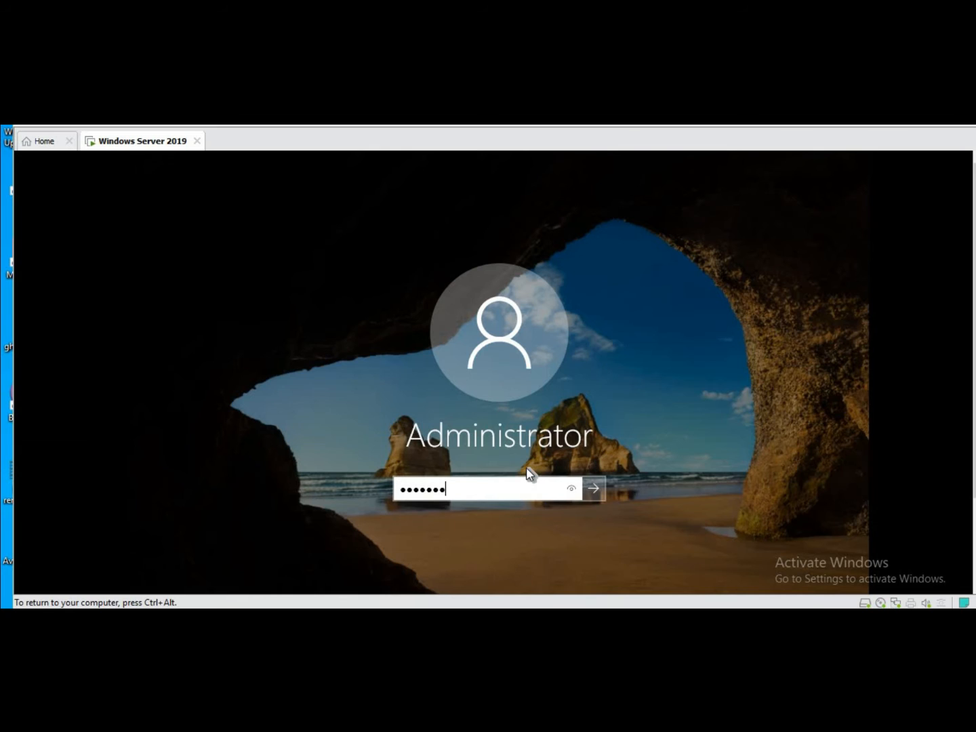
{"action": "type", "text": "••••"}
{"action": "key", "text": "Return"}
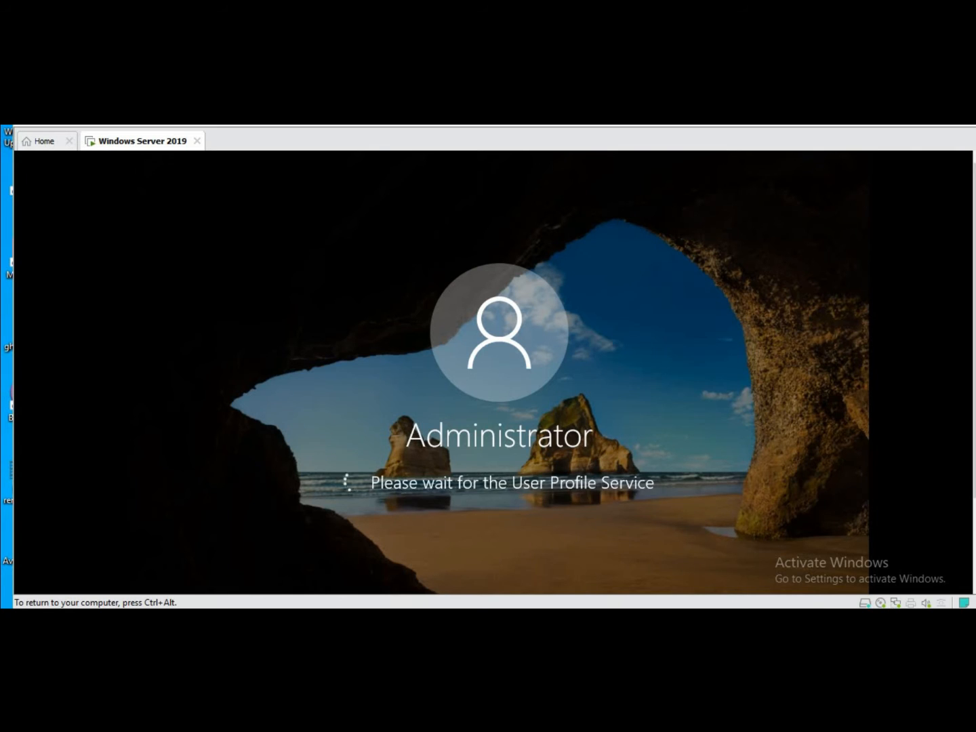
{"action": "left_click", "coordinate": [148, 244]}
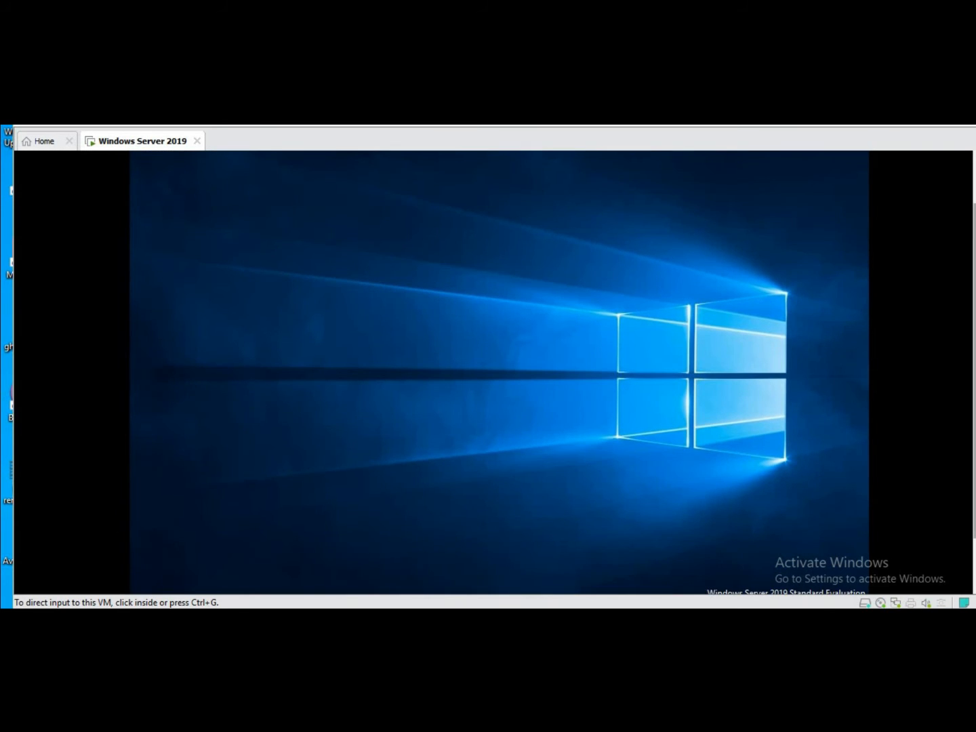
Step: Open Server Manager on the restarted server and bring its dashboard header with the notifications into view
{"action": "left_click", "coordinate": [149, 580]}
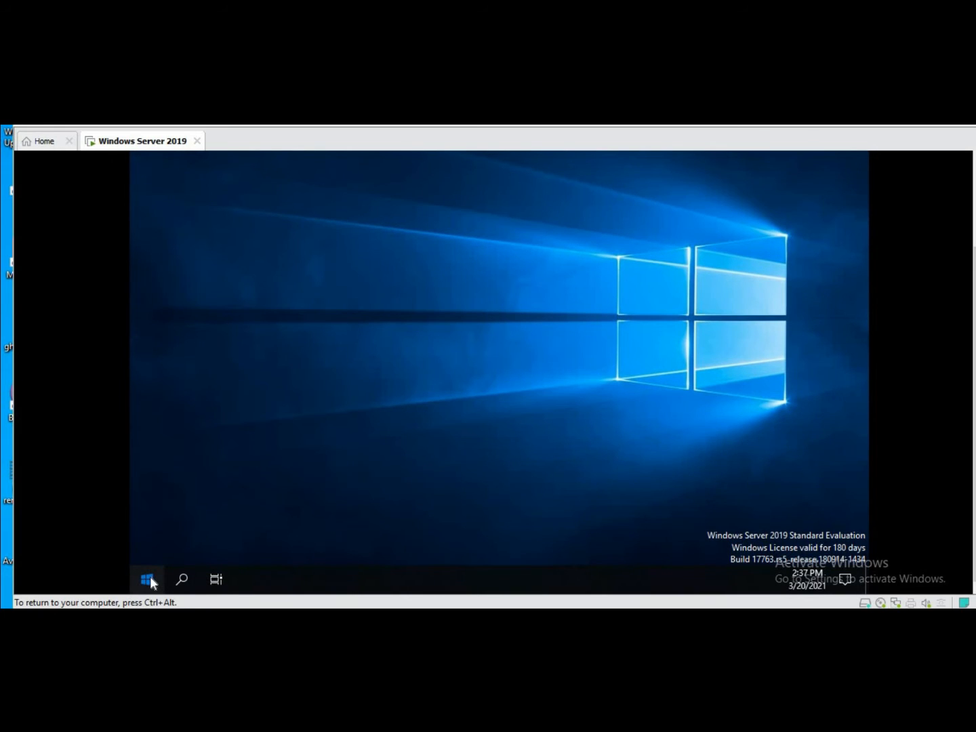
{"action": "left_click", "coordinate": [150, 580]}
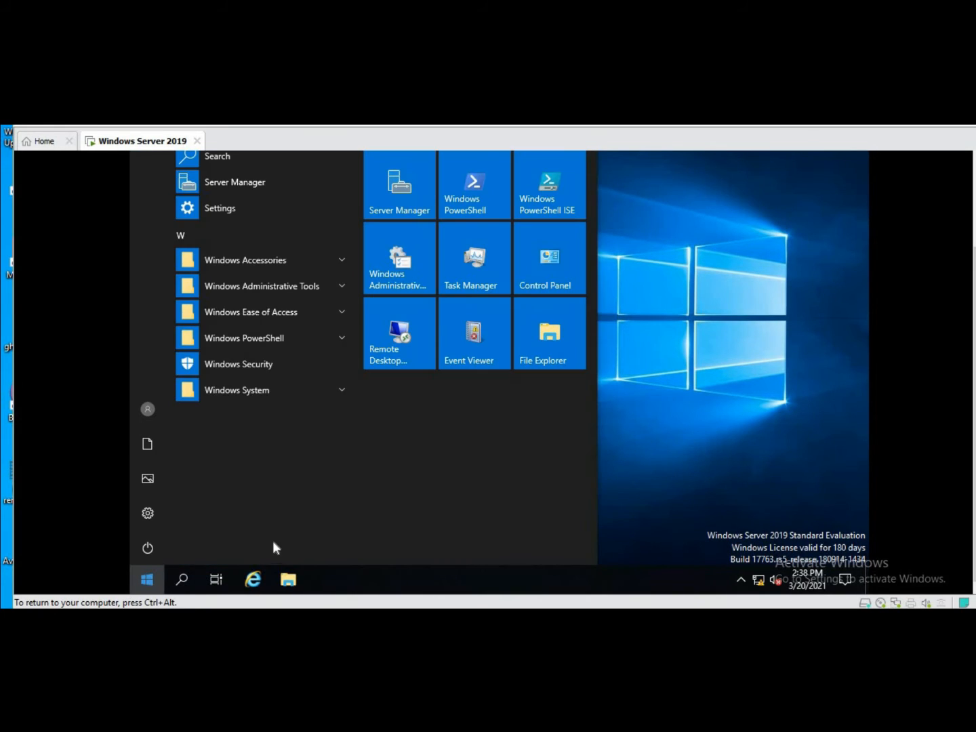
{"action": "left_click", "coordinate": [410, 178]}
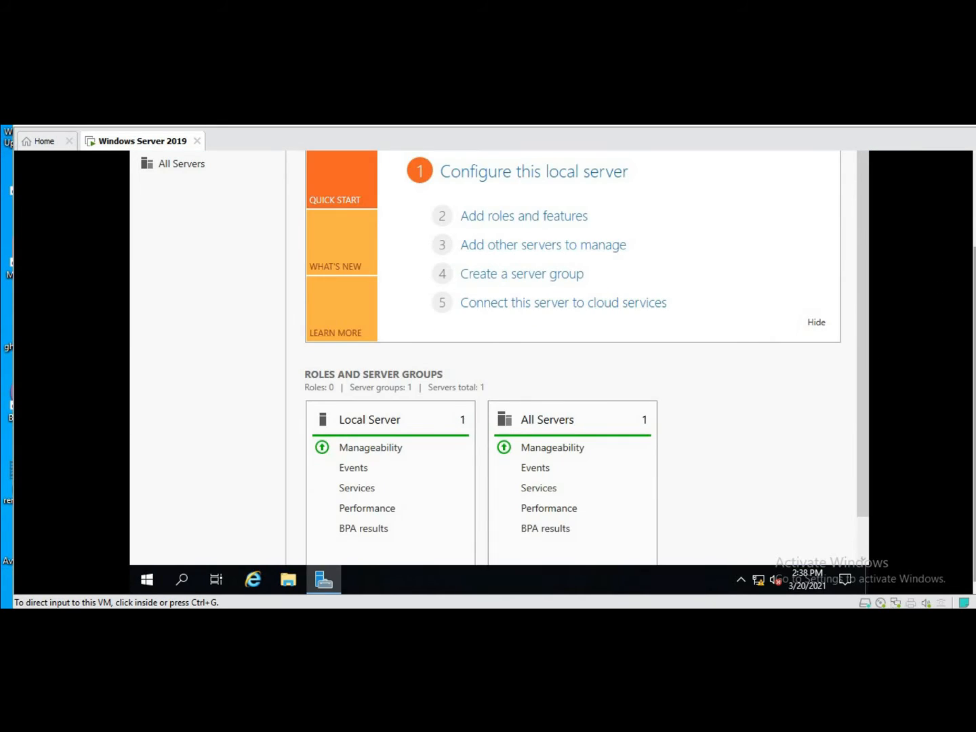
{"action": "left_click", "coordinate": [930, 253]}
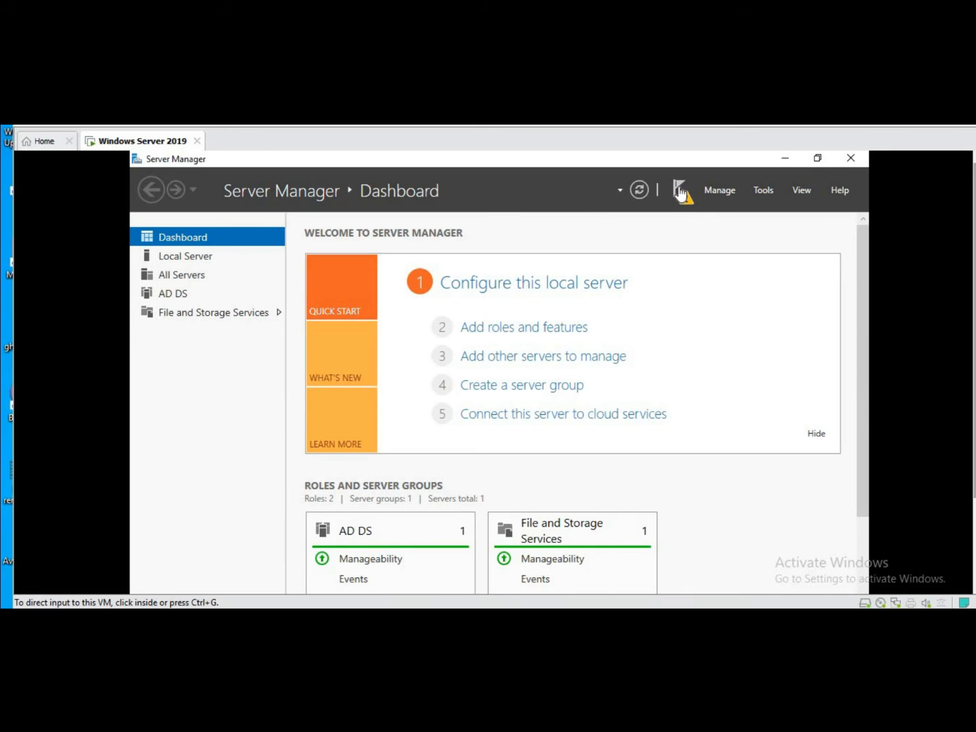
Step: Start promoting this server to a domain controller from the post-deployment notification, and choose to add a new forest
{"action": "left_click", "coordinate": [687, 199]}
{"action": "left_click", "coordinate": [686, 198]}
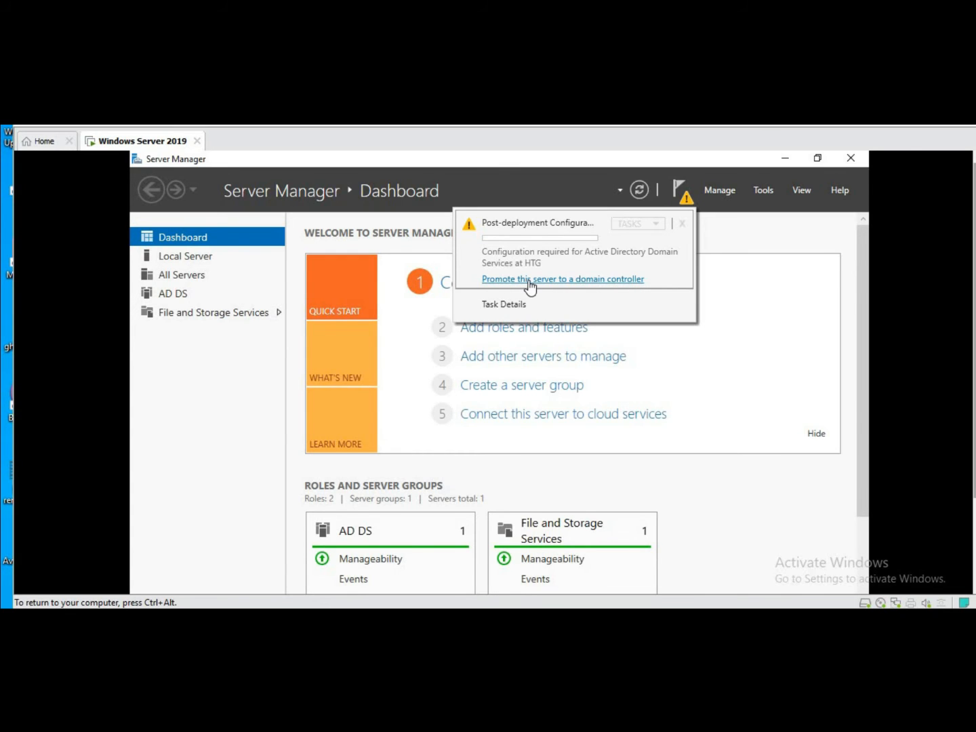
{"action": "left_click", "coordinate": [494, 280]}
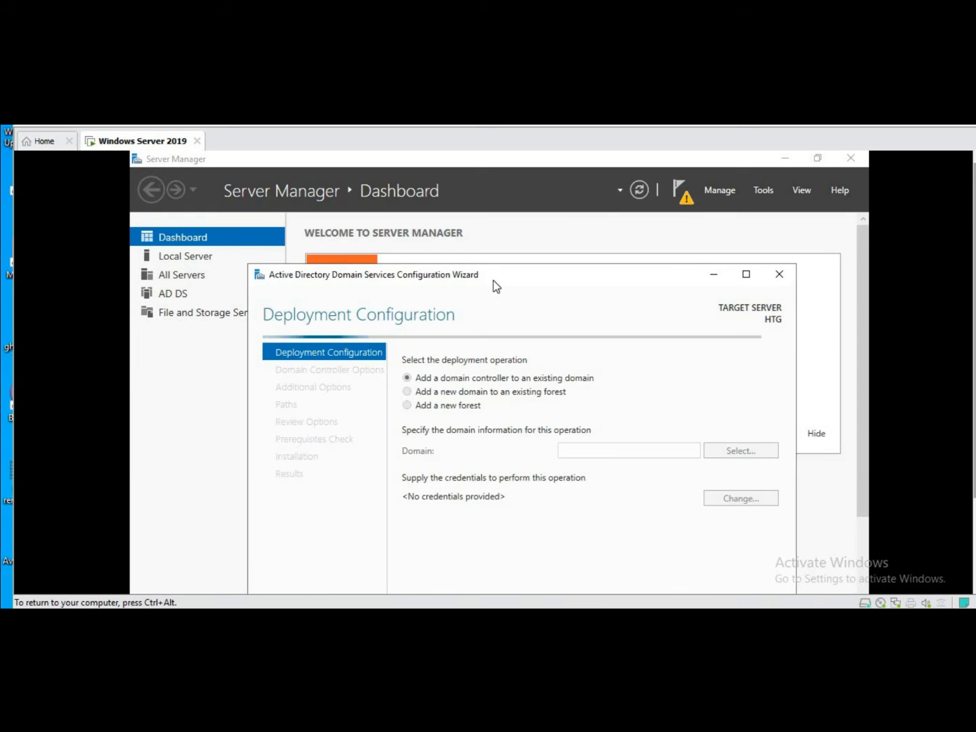
{"action": "left_click_drag", "start_coordinate": [973, 352], "coordinate": [974, 432]}
{"action": "left_click", "coordinate": [681, 329]}
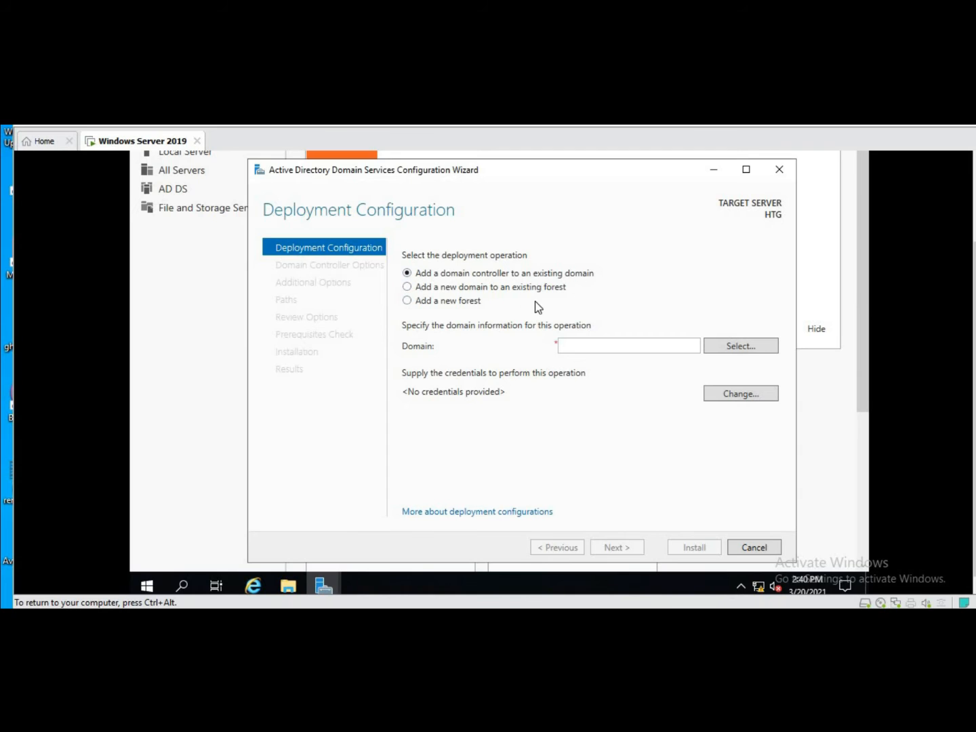
{"action": "left_click", "coordinate": [407, 302]}
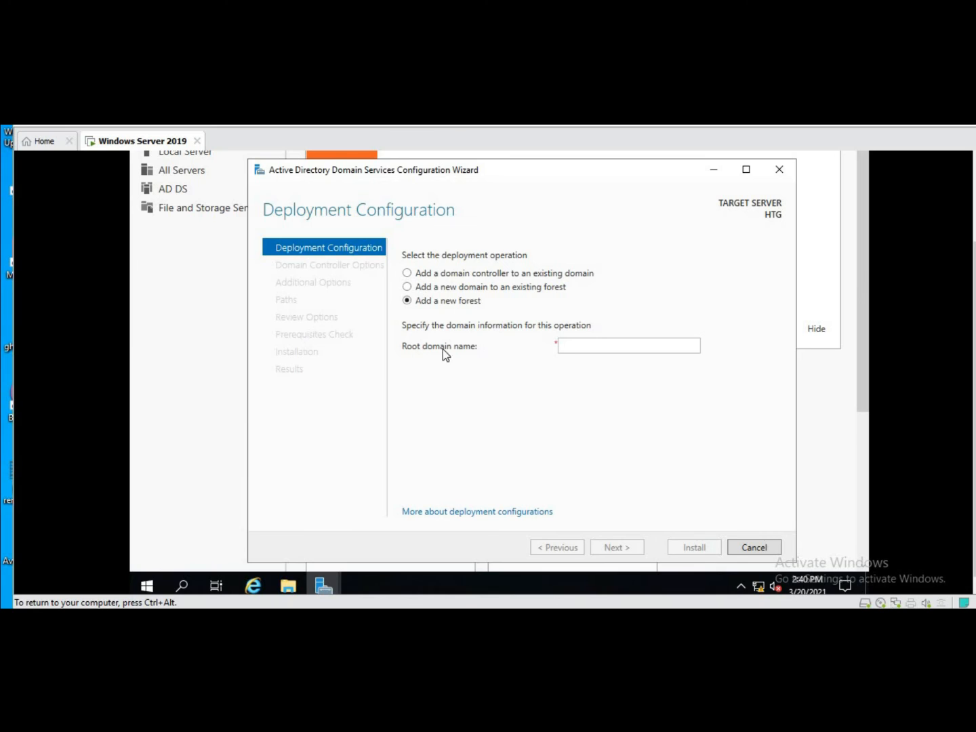
Step: Try to continue with MY-DC as the new forest's root domain name
{"action": "left_click", "coordinate": [594, 344]}
{"action": "type", "text": "HTG"}
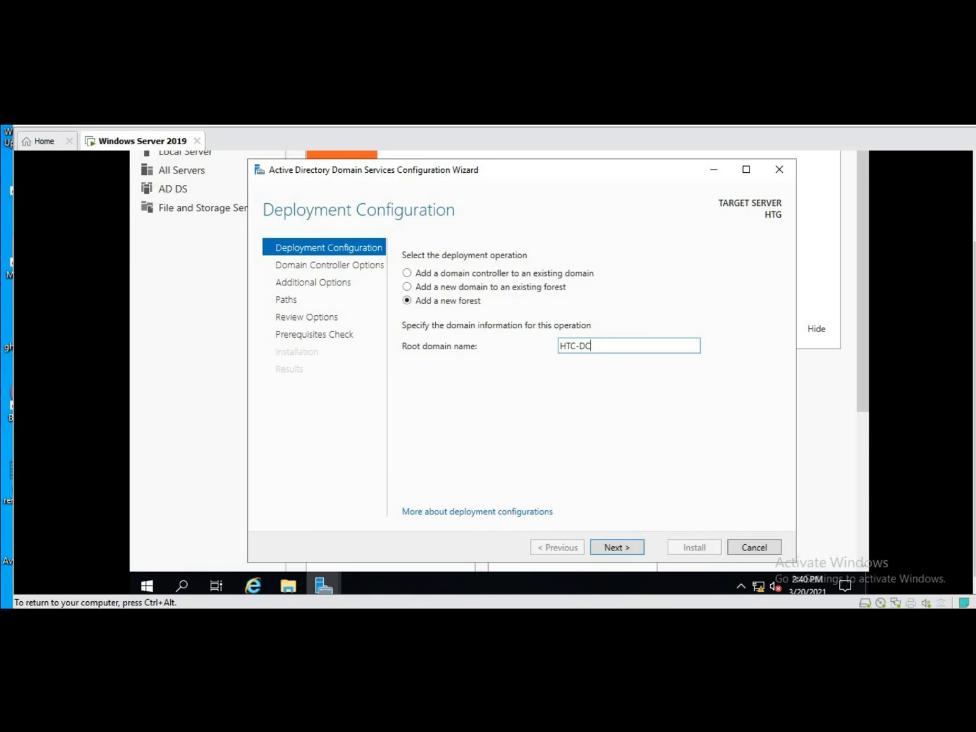
{"action": "key", "text": "BackSpace"}
{"action": "key", "text": "BackSpace"}
{"action": "key", "text": "BackSpace"}
{"action": "type", "text": "MY"}
{"action": "left_click", "coordinate": [614, 548]}
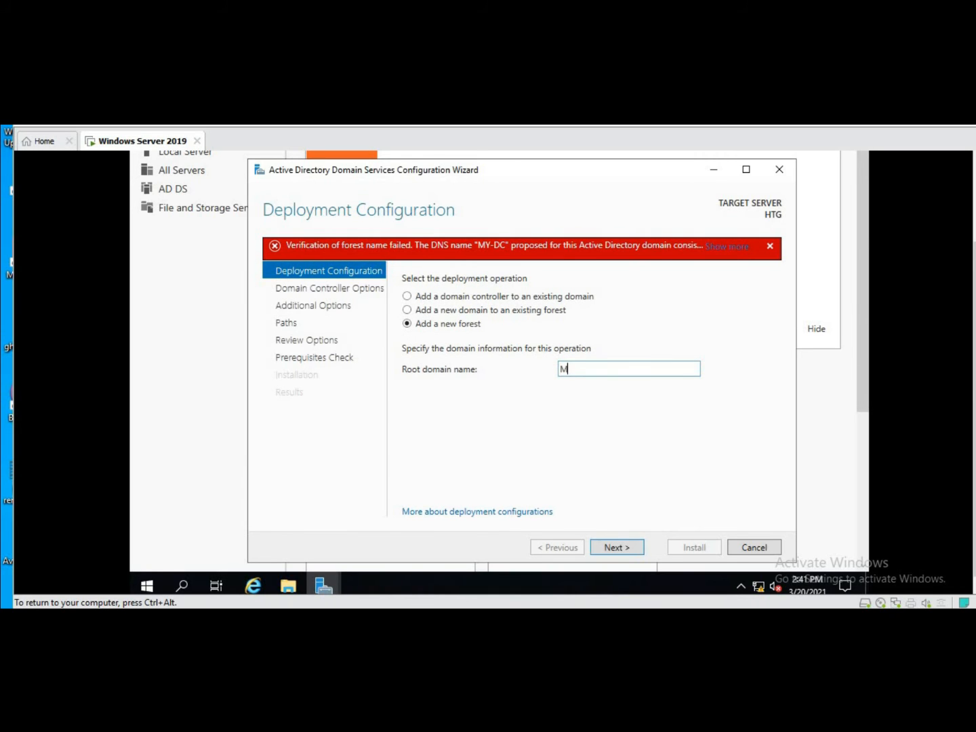
Step: Set the root domain name to My-DC.org and continue to the domain controller options
{"action": "type", "text": "y"}
{"action": "key", "text": "BackSpace"}
{"action": "type", "text": "Y"}
{"action": "type", "text": "-dc"}
{"action": "key", "text": "BackSpace"}
{"action": "key", "text": "BackSpace"}
{"action": "type", "text": "DC.org"}
{"action": "left_click", "coordinate": [612, 547]}
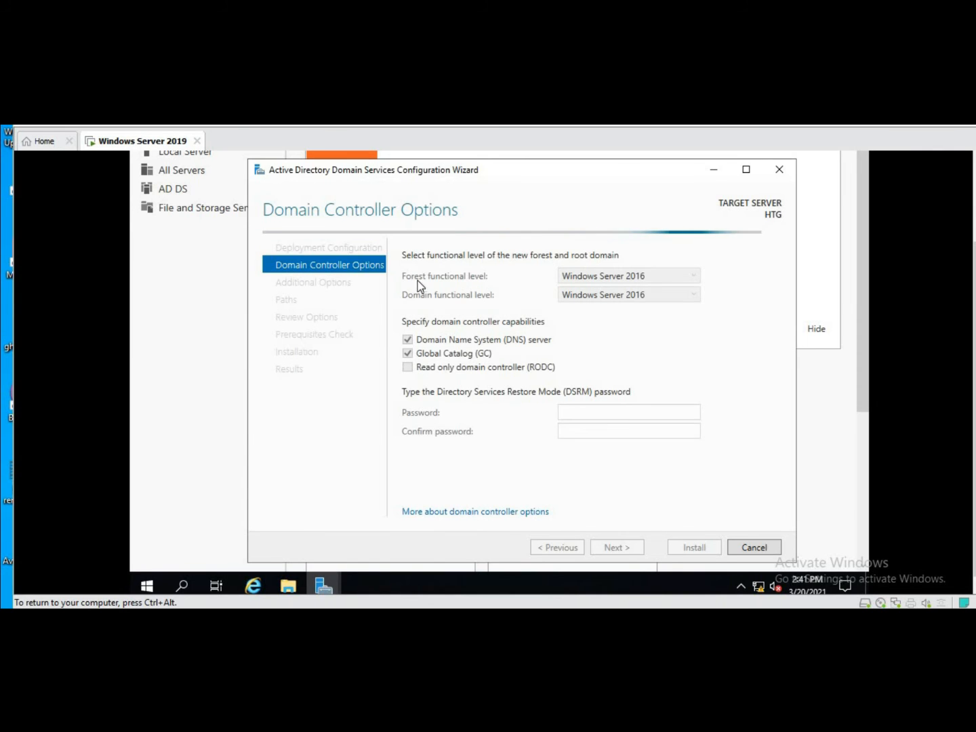
Step: Select Windows Server 2016 for both the forest functional level and the domain functional level
{"action": "left_click", "coordinate": [653, 276]}
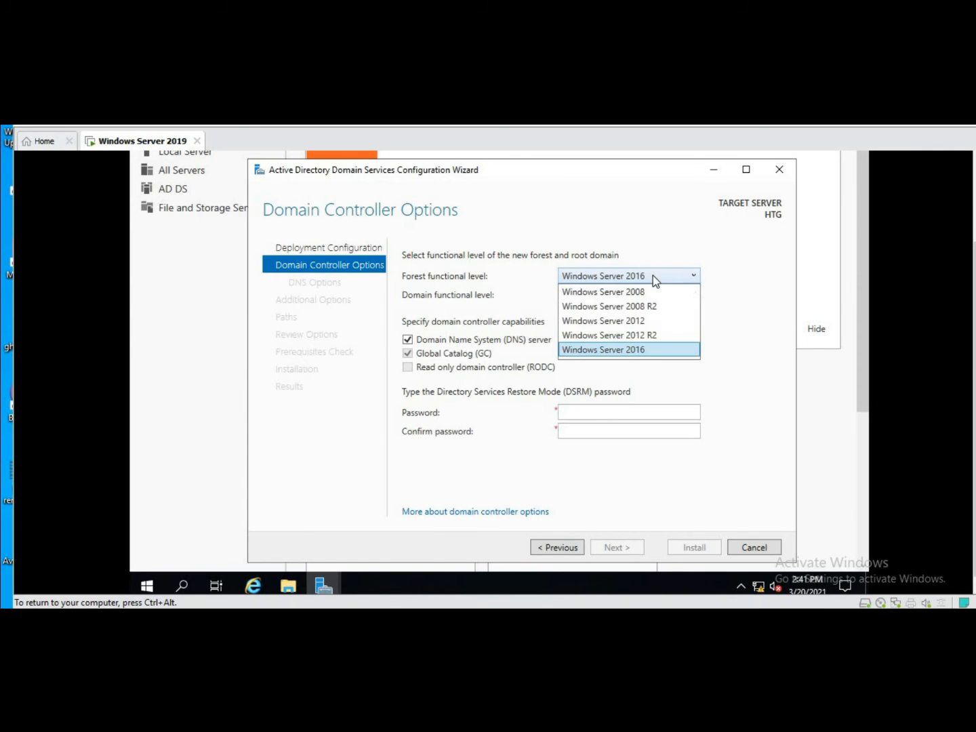
{"action": "left_click", "coordinate": [655, 349]}
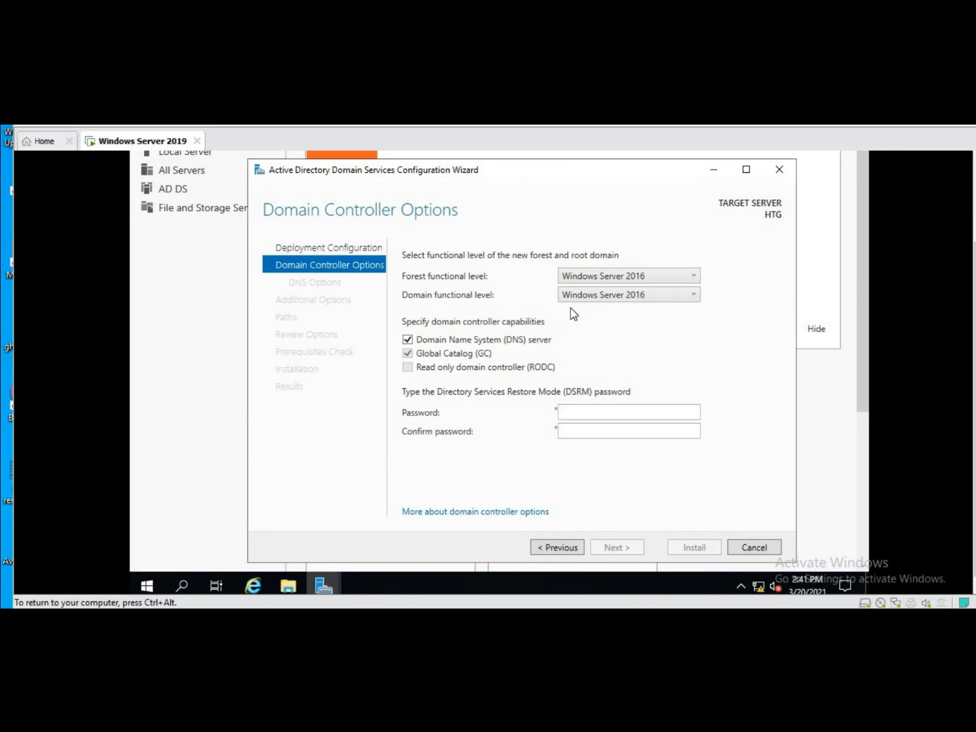
{"action": "left_click", "coordinate": [588, 298]}
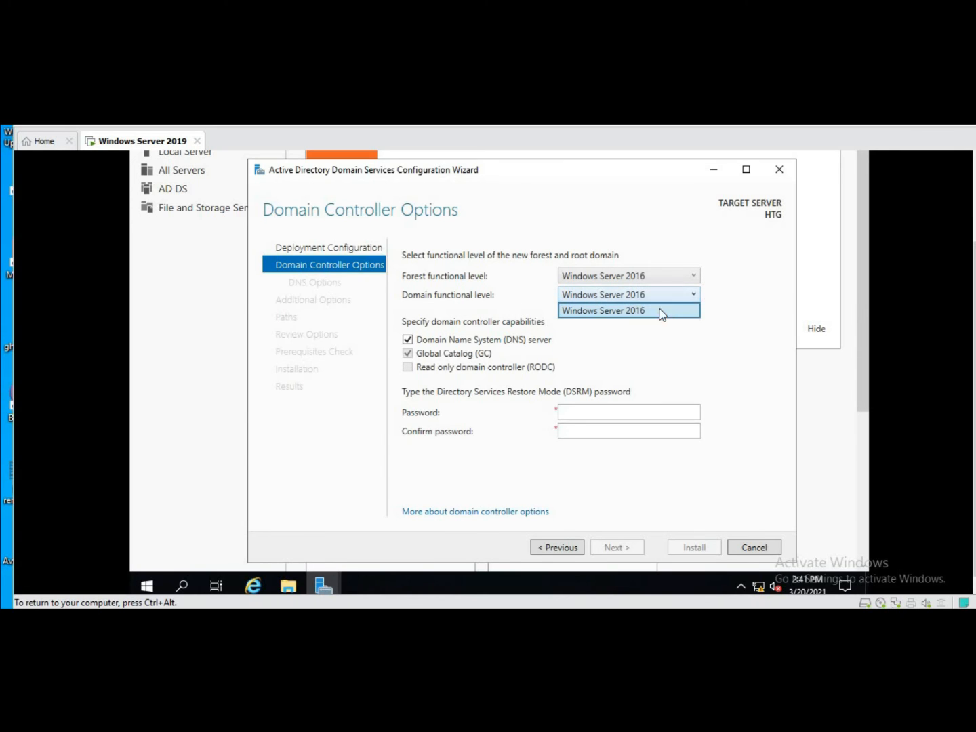
{"action": "left_click", "coordinate": [662, 313]}
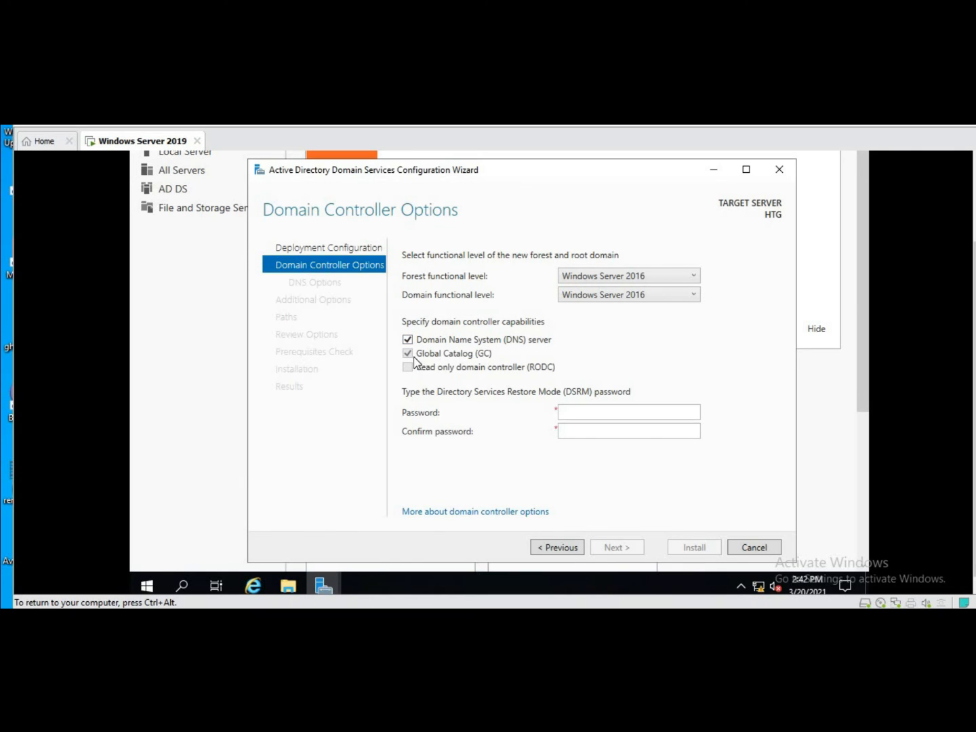
Step: Enter and confirm the Directory Services Restore Mode password, and continue to the DNS options
{"action": "left_click", "coordinate": [596, 411]}
{"action": "type", "text": "************"}
{"action": "key", "text": "Tab"}
{"action": "type", "text": "*******"}
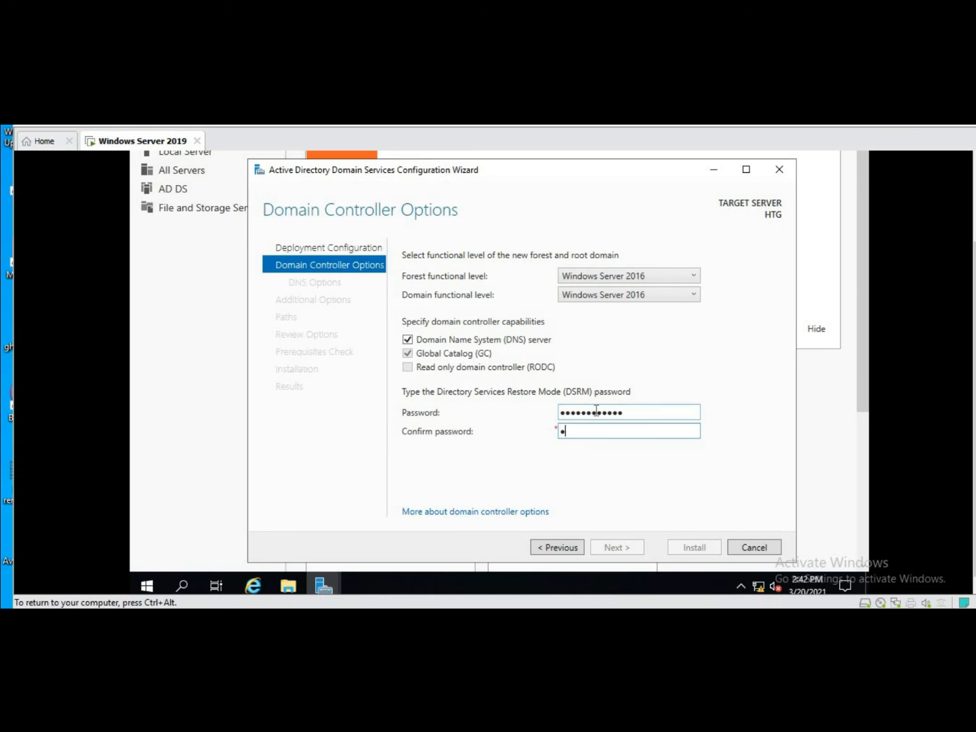
{"action": "type", "text": "*****"}
{"action": "left_click", "coordinate": [615, 549]}
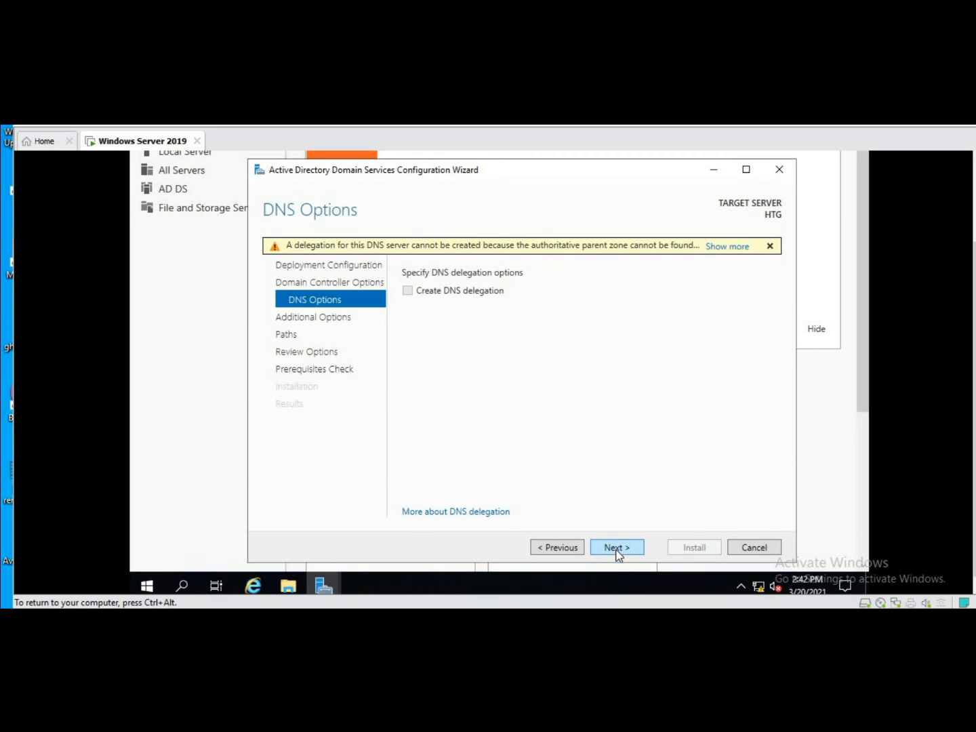
Step: Proceed without creating a DNS delegation and accept MY-DC as the NetBIOS domain name
{"action": "left_click", "coordinate": [616, 549]}
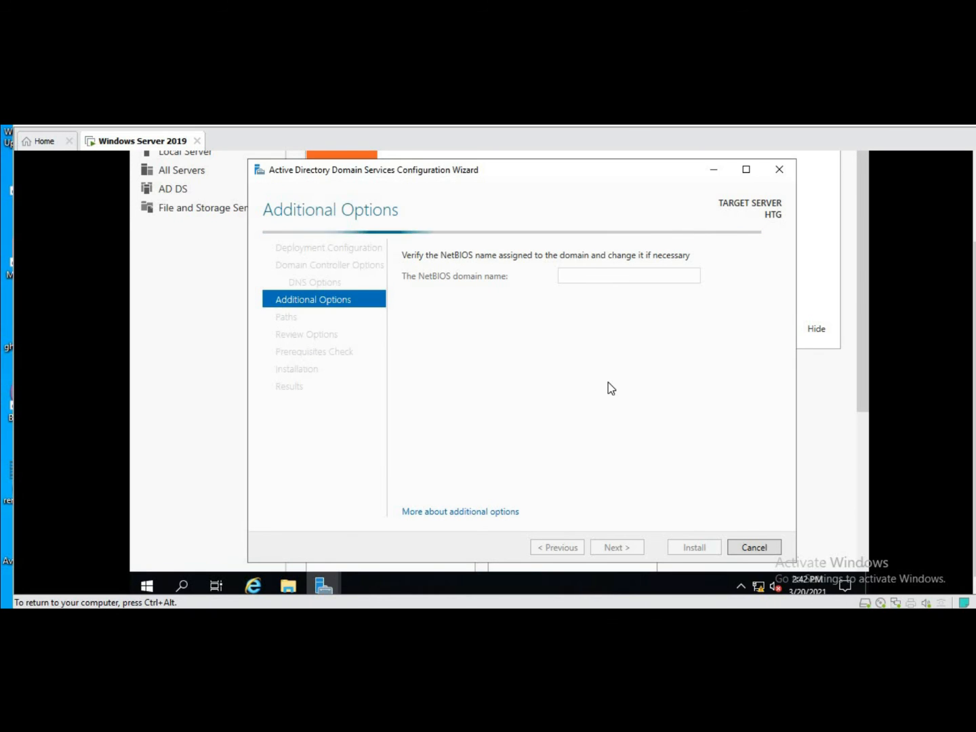
{"action": "left_click", "coordinate": [613, 277]}
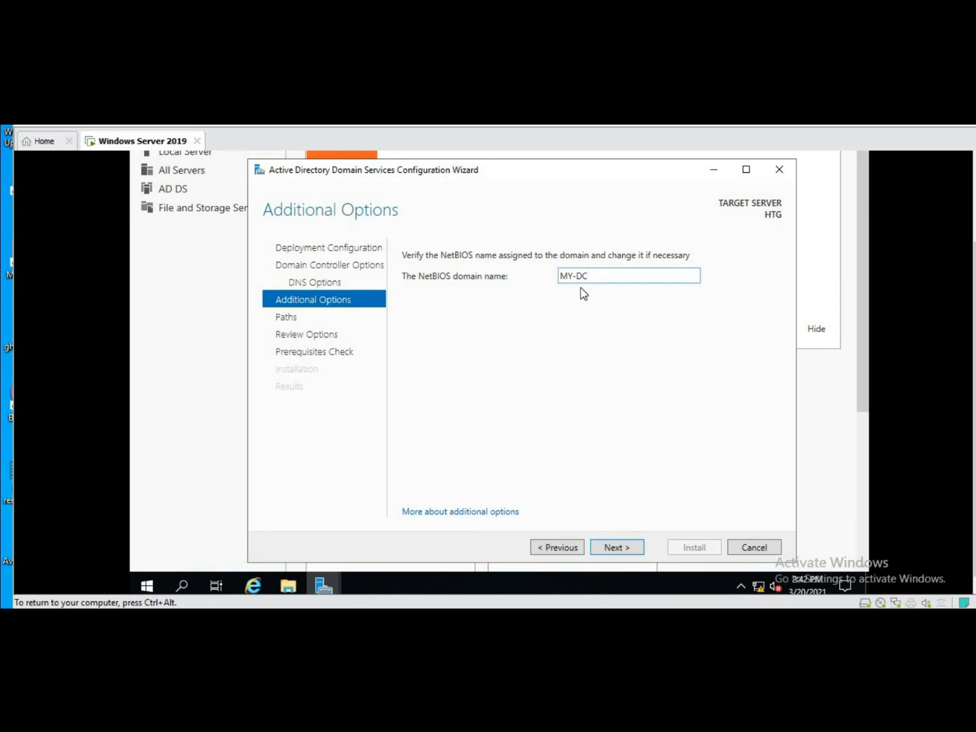
{"action": "left_click", "coordinate": [617, 546]}
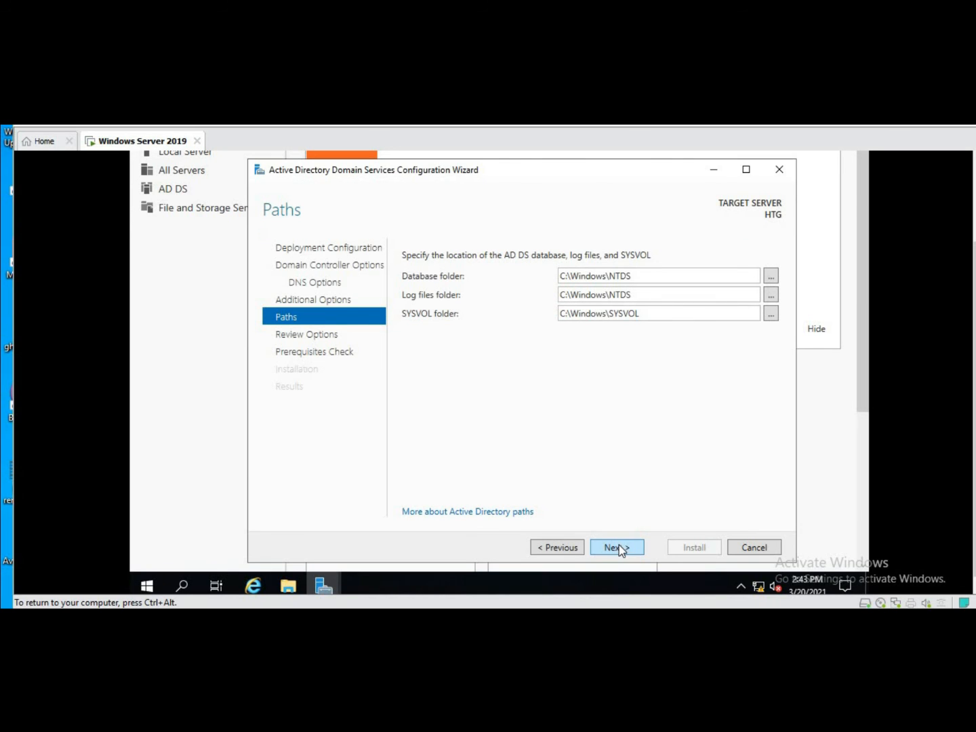
Step: Check the folder locations, keep C:\Windows\NTDS for database and logs and C:\Windows\SYSVOL for SYSVOL, and continue to the review
{"action": "left_click", "coordinate": [773, 274]}
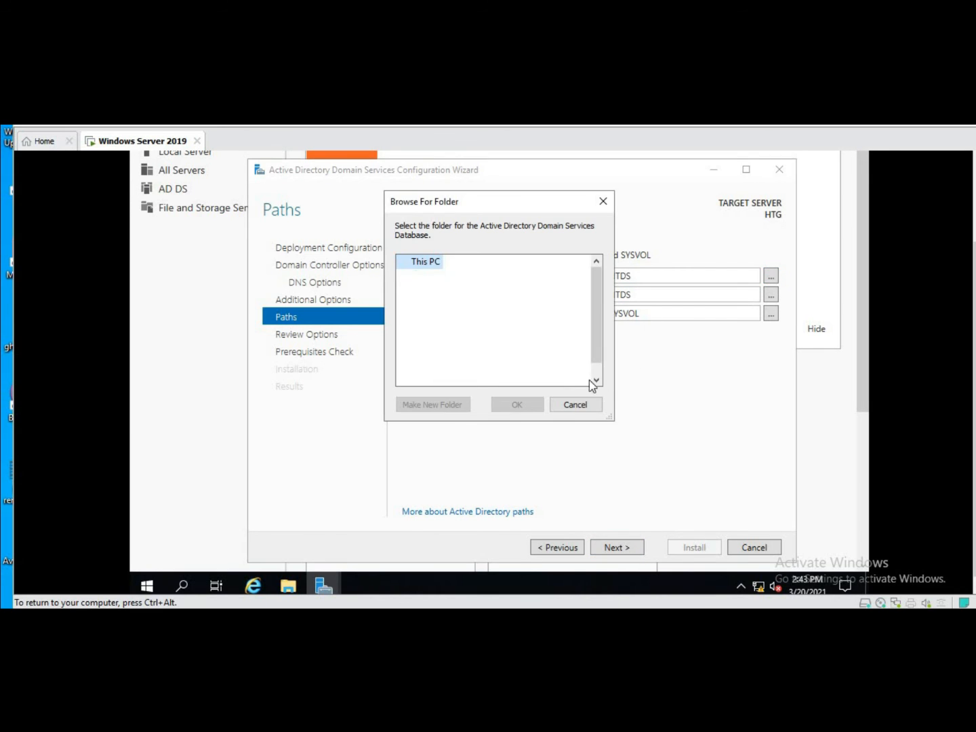
{"action": "left_click", "coordinate": [572, 404]}
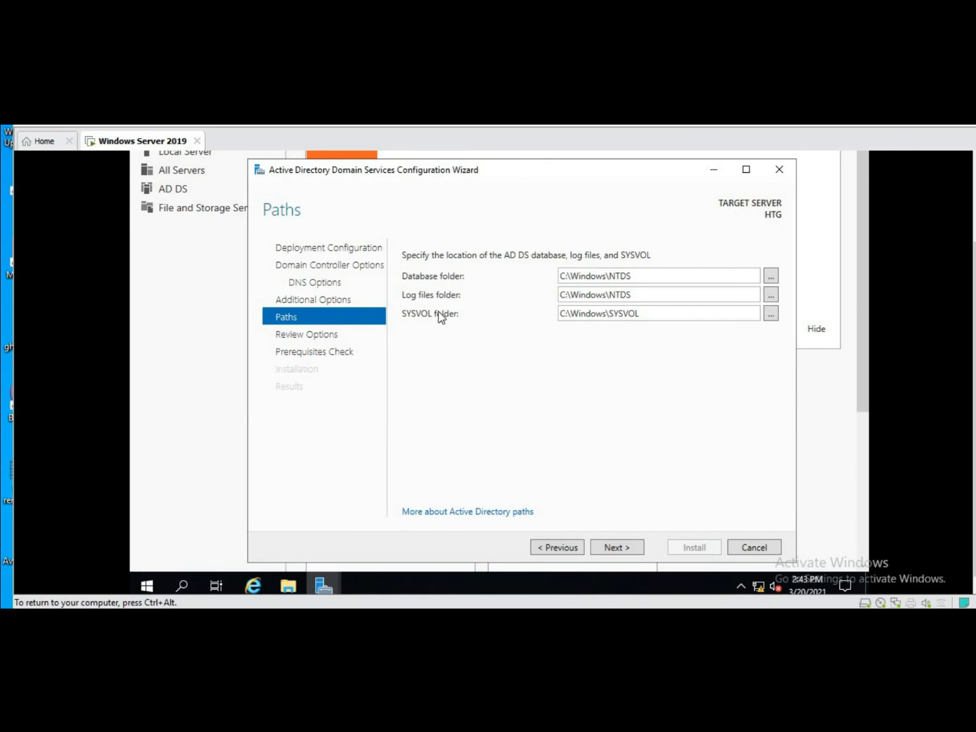
{"action": "left_click", "coordinate": [671, 316]}
{"action": "left_click", "coordinate": [656, 382]}
{"action": "left_click", "coordinate": [610, 547]}
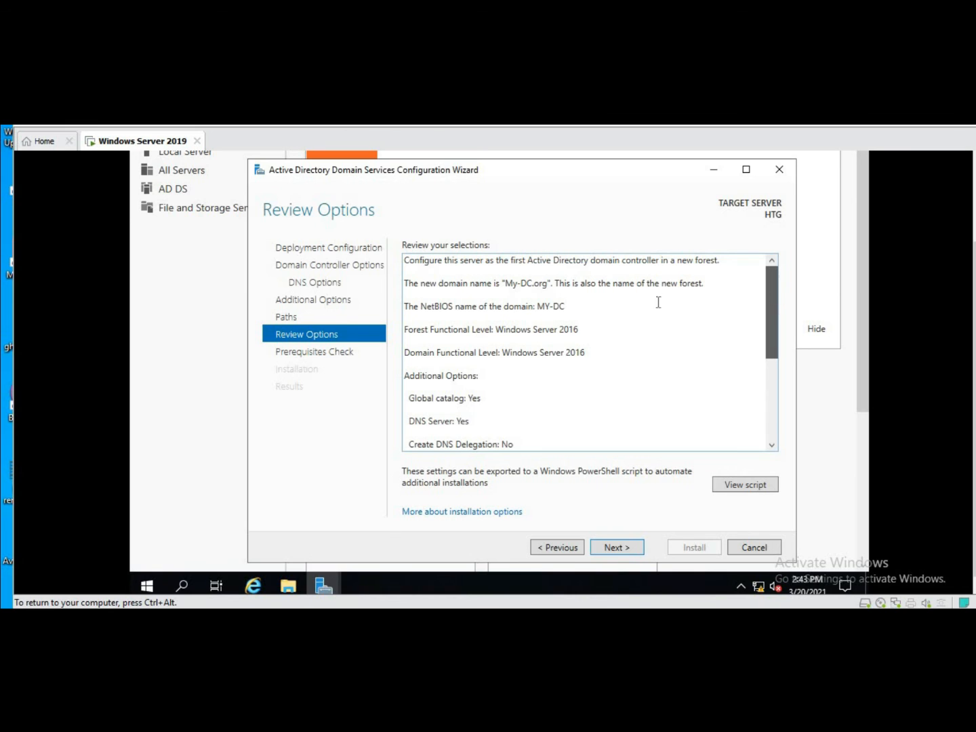
Step: Review the selections summary, including the domain name, functional levels, additional options, folder paths and DNS notes
{"action": "key", "text": "ctrl+a"}
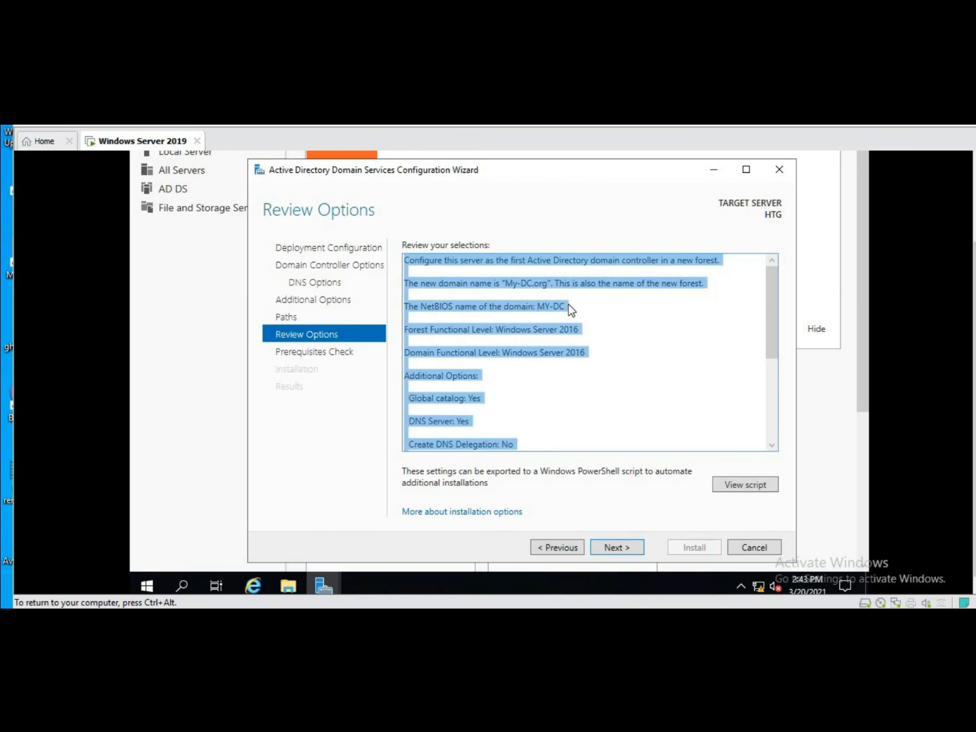
{"action": "left_click", "coordinate": [573, 307]}
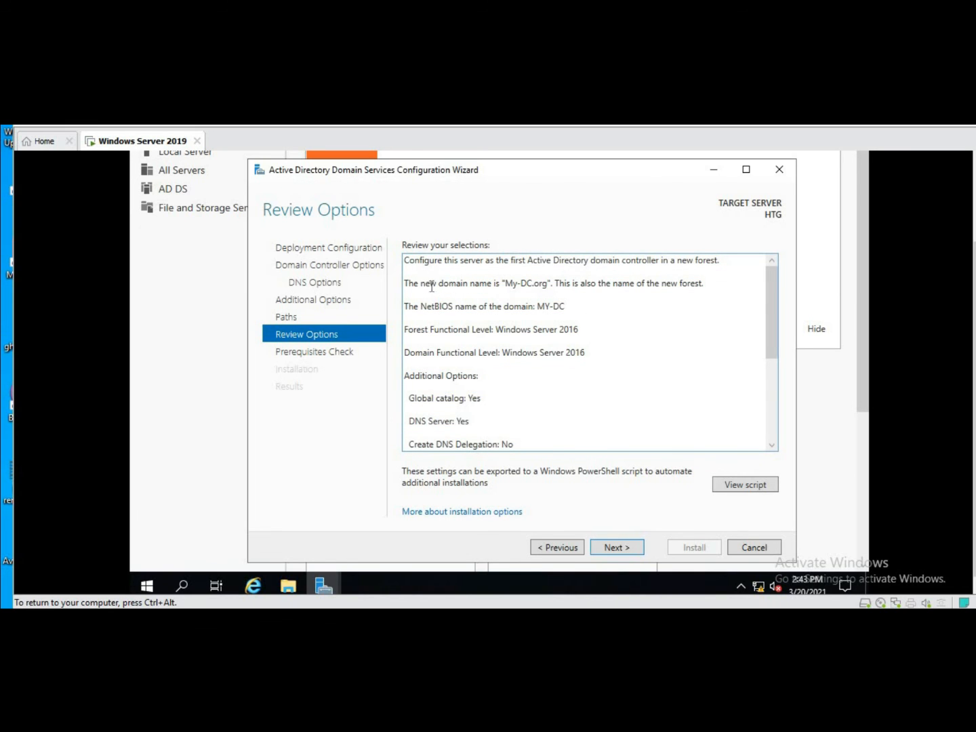
{"action": "left_click_drag", "start_coordinate": [507, 282], "coordinate": [547, 282]}
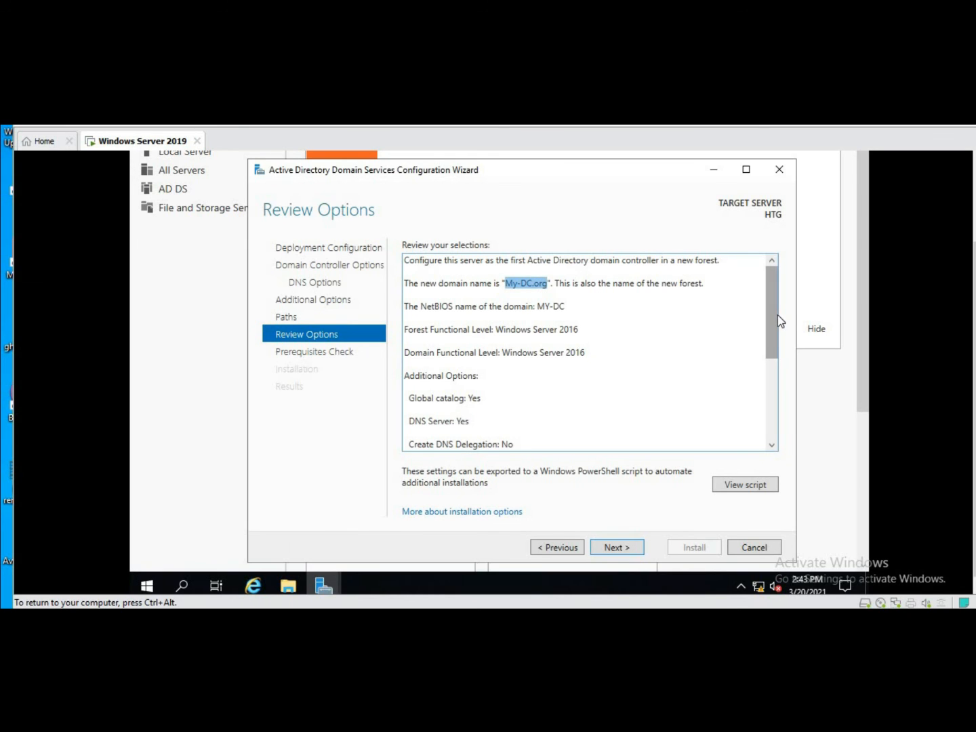
{"action": "left_click_drag", "start_coordinate": [776, 332], "coordinate": [778, 345]}
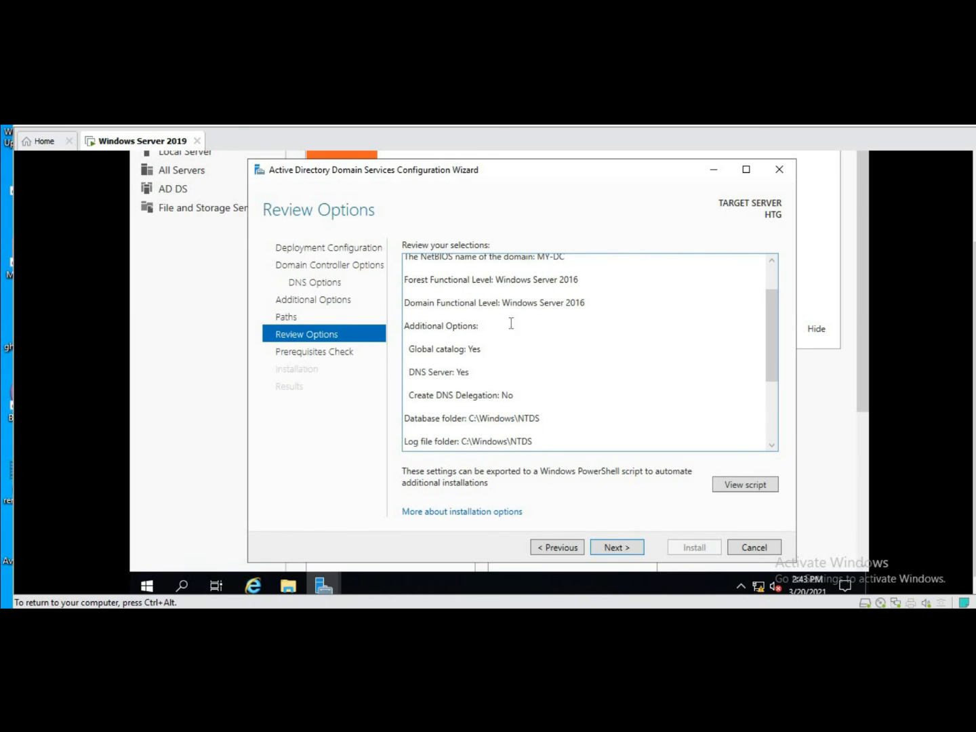
{"action": "double_click", "coordinate": [583, 279]}
{"action": "left_click", "coordinate": [531, 382]}
{"action": "left_click_drag", "start_coordinate": [775, 391], "coordinate": [786, 448]}
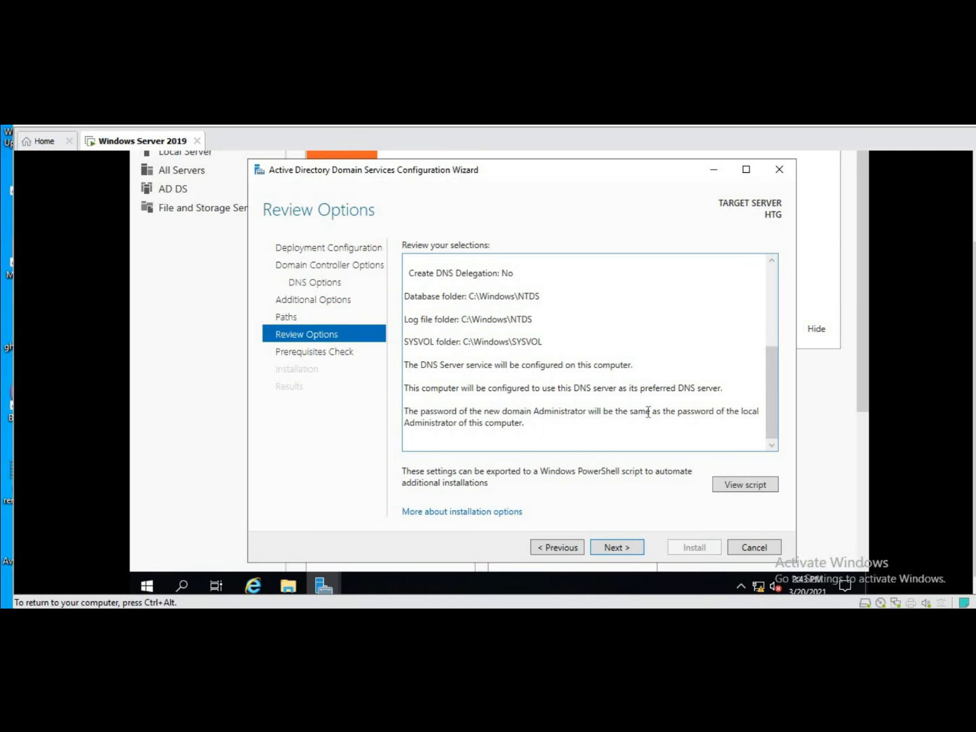
{"action": "scroll", "coordinate": [699, 423], "scroll_direction": "up", "scroll_amount": 3}
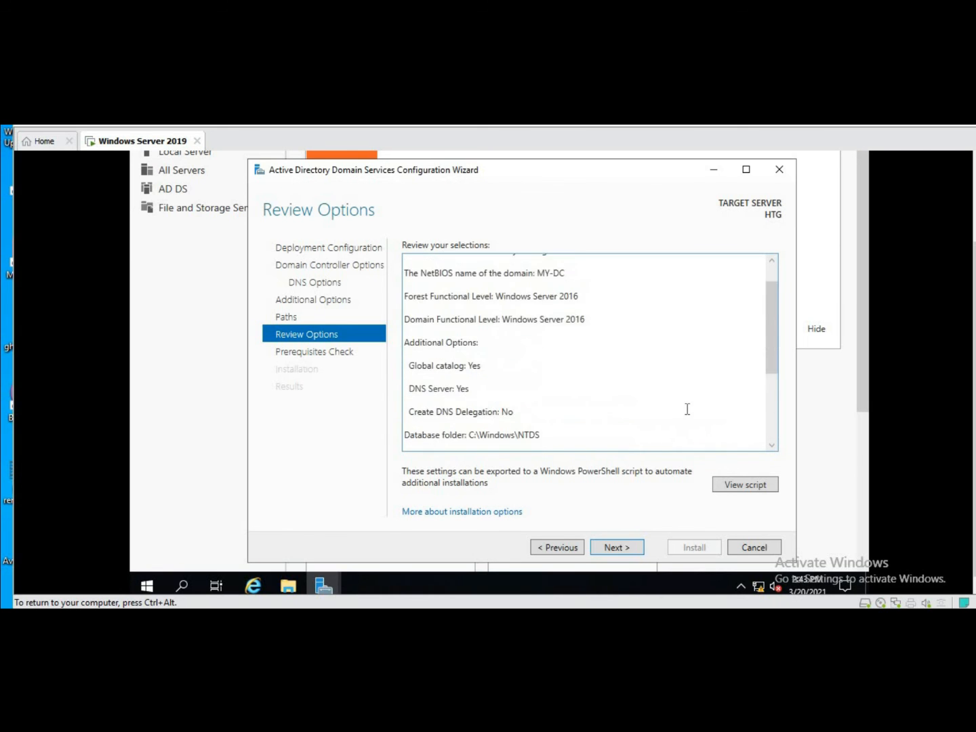
{"action": "scroll", "coordinate": [686, 410], "scroll_direction": "down", "scroll_amount": 3}
Step: Run the prerequisites check, look through its results, and start the domain controller installation
{"action": "left_click", "coordinate": [625, 547]}
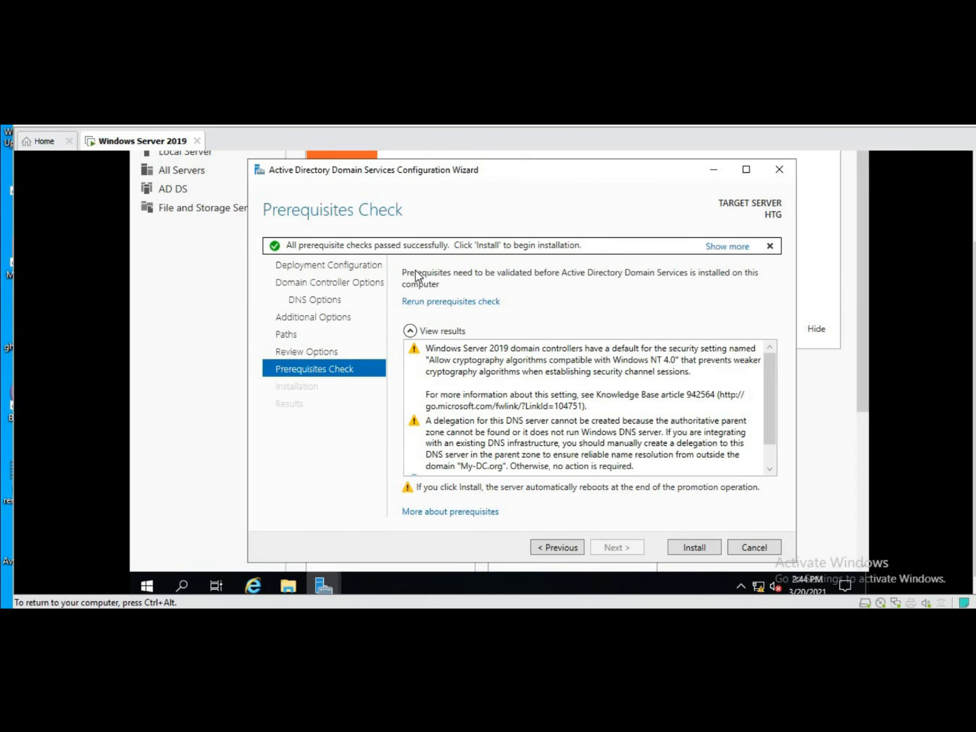
{"action": "scroll", "coordinate": [686, 400], "scroll_direction": "down", "scroll_amount": 1}
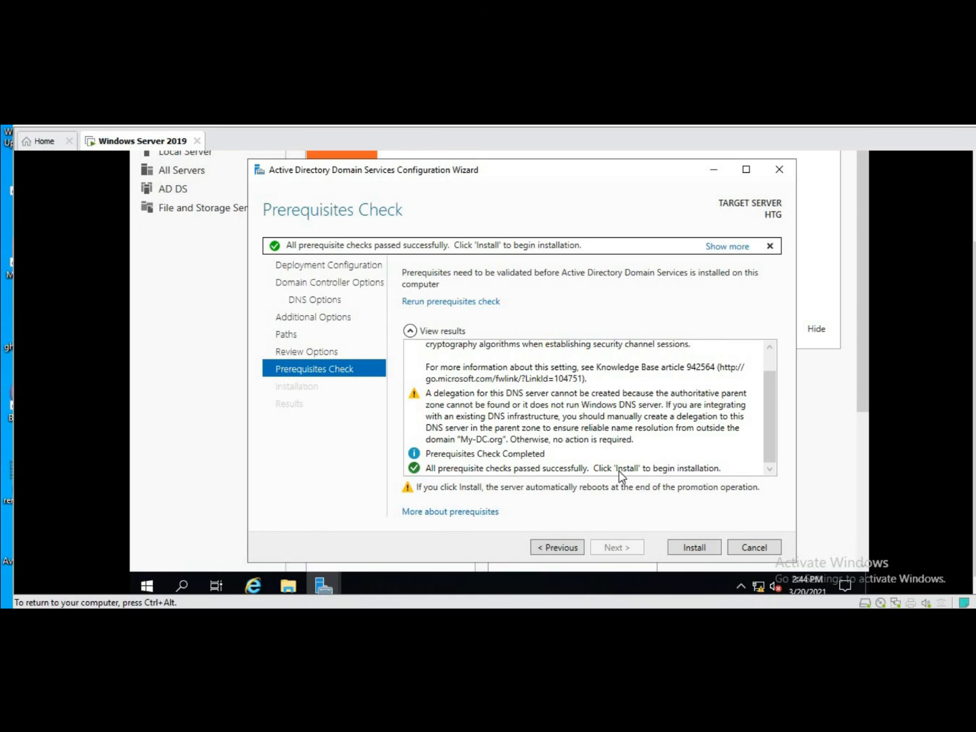
{"action": "left_click", "coordinate": [694, 546]}
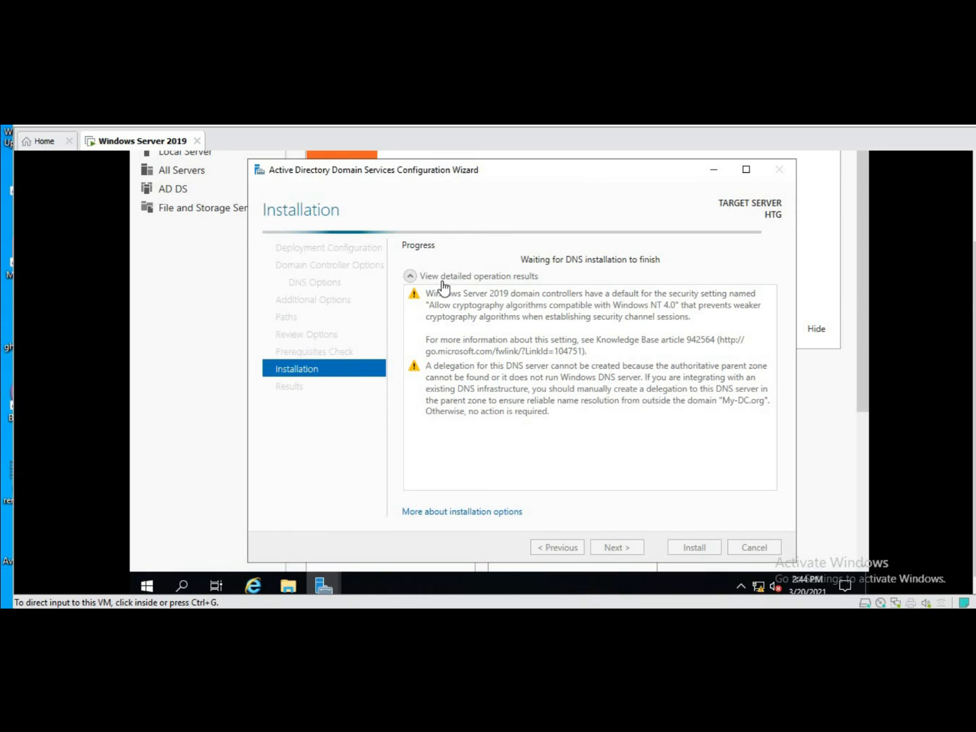